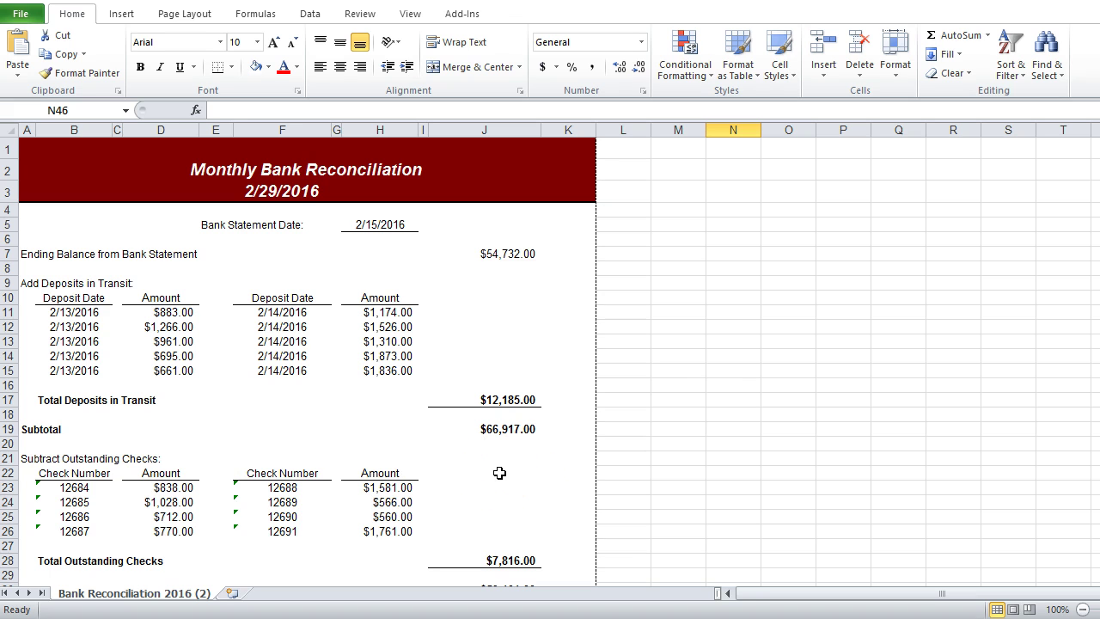
Place a red B audit tick in I7 beside the $54,732.00 ending bank statement balance
{"action": "scroll", "coordinate": [499, 473], "scroll_direction": "down", "scroll_amount": 1}
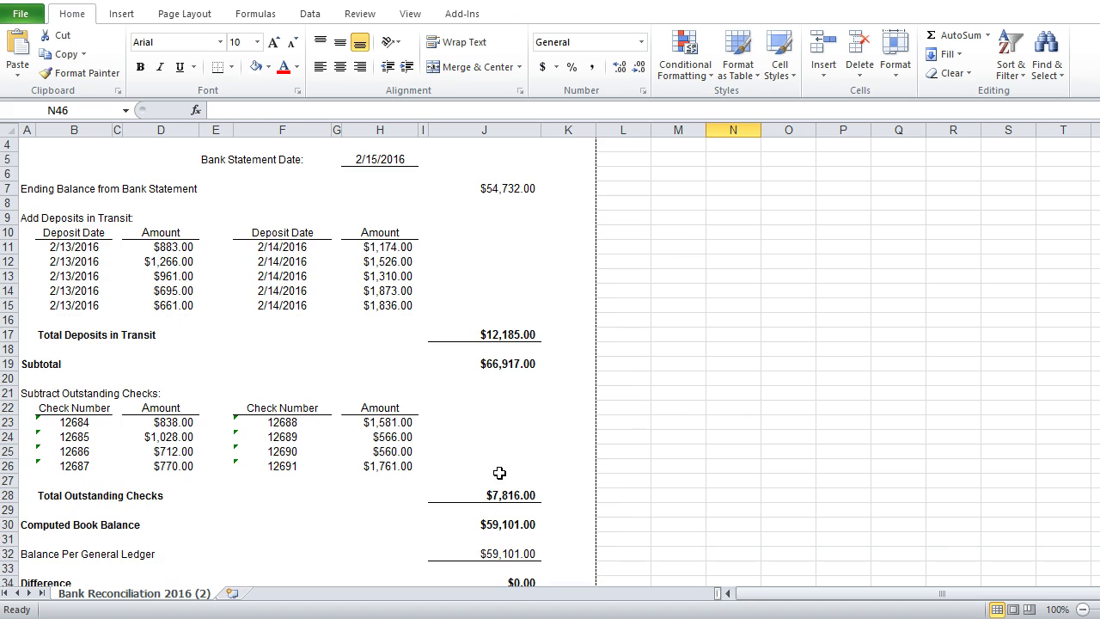
{"action": "scroll", "coordinate": [499, 473], "scroll_direction": "down", "scroll_amount": 1}
{"action": "scroll", "coordinate": [499, 473], "scroll_direction": "down", "scroll_amount": 2}
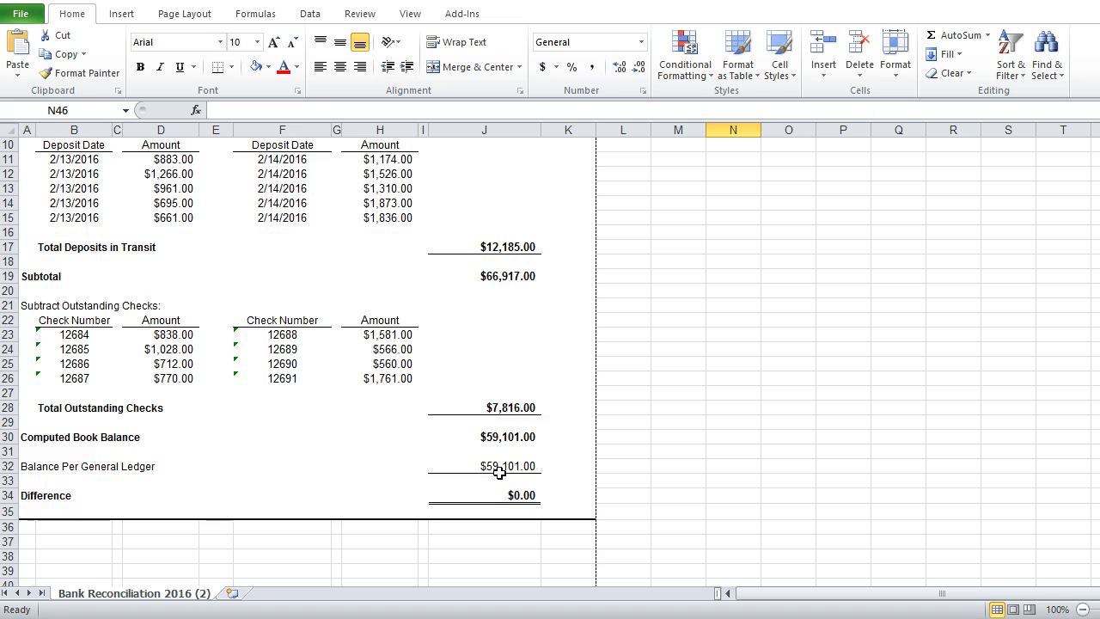
{"action": "scroll", "coordinate": [500, 473], "scroll_direction": "up", "scroll_amount": 4}
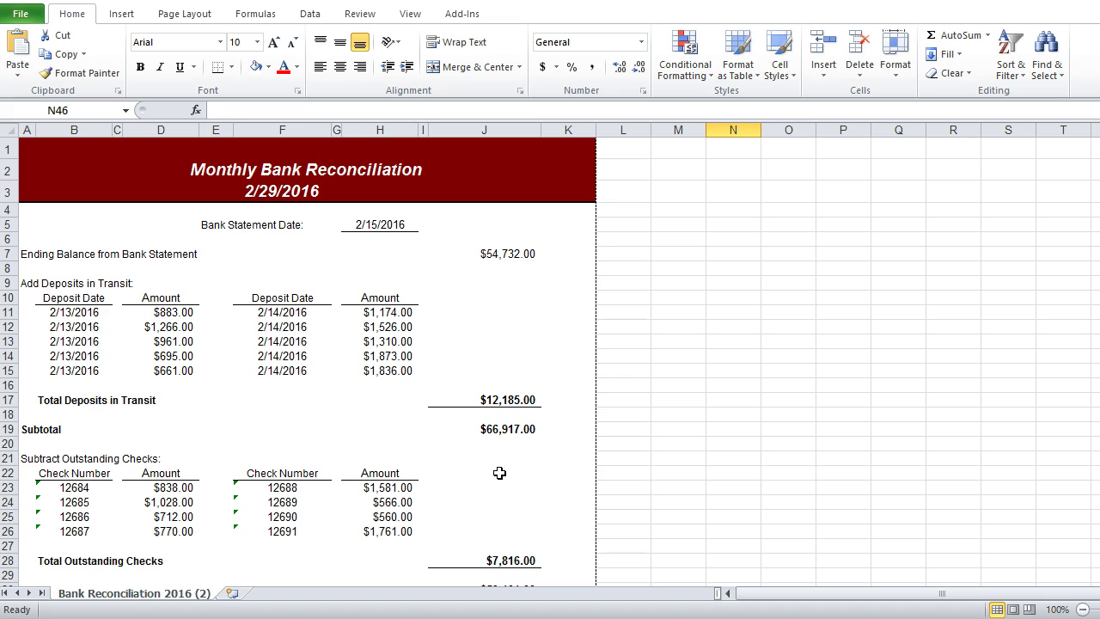
{"action": "left_click", "coordinate": [479, 19]}
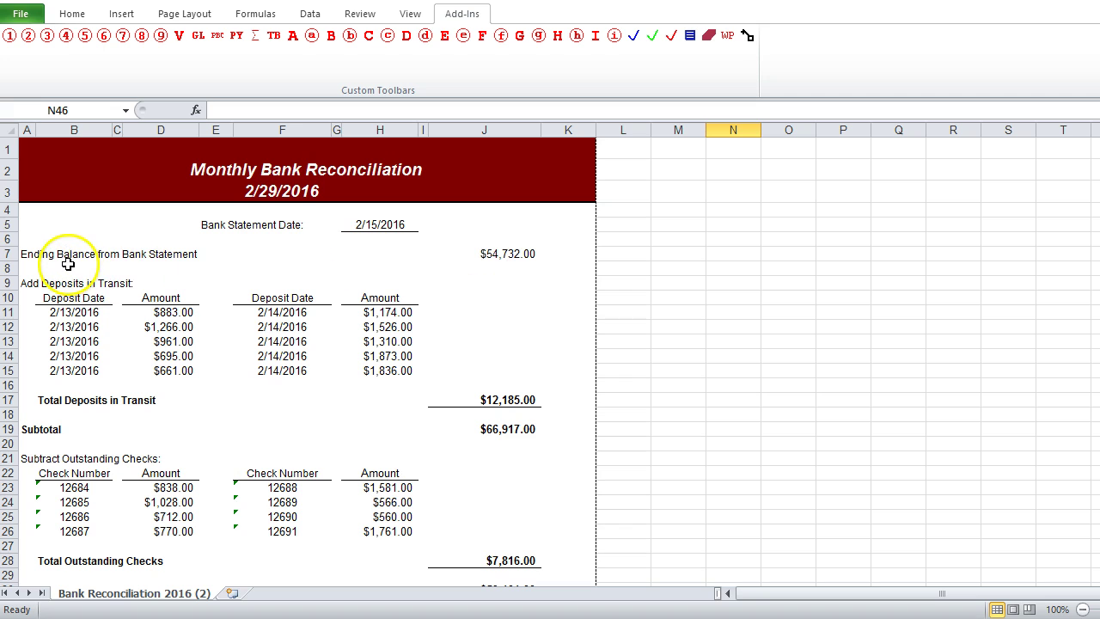
{"action": "left_click", "coordinate": [497, 252]}
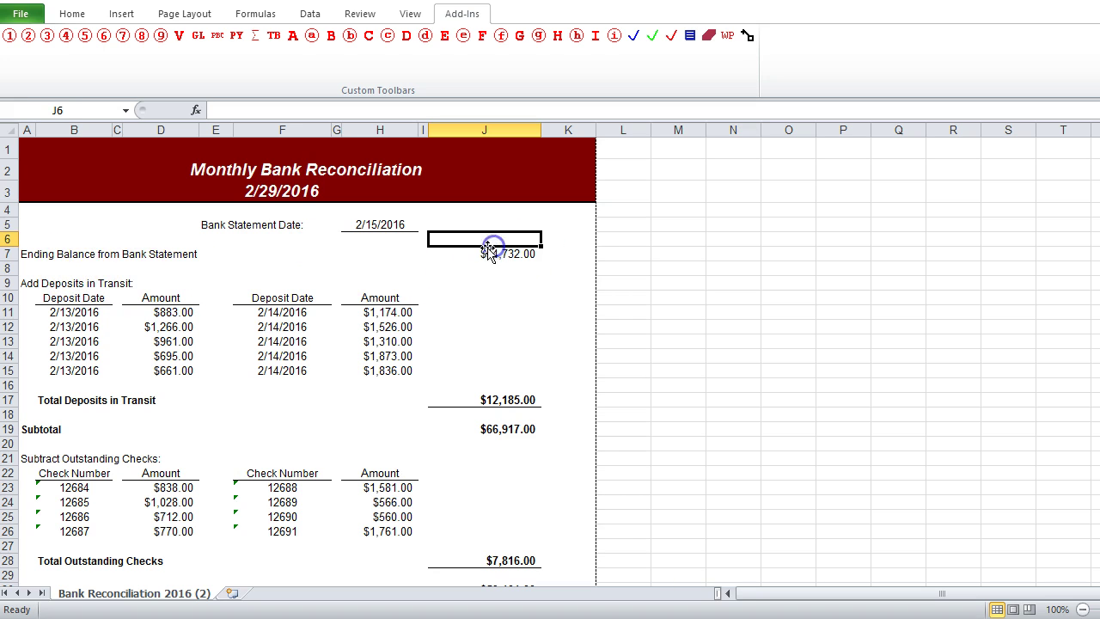
{"action": "left_click", "coordinate": [422, 250]}
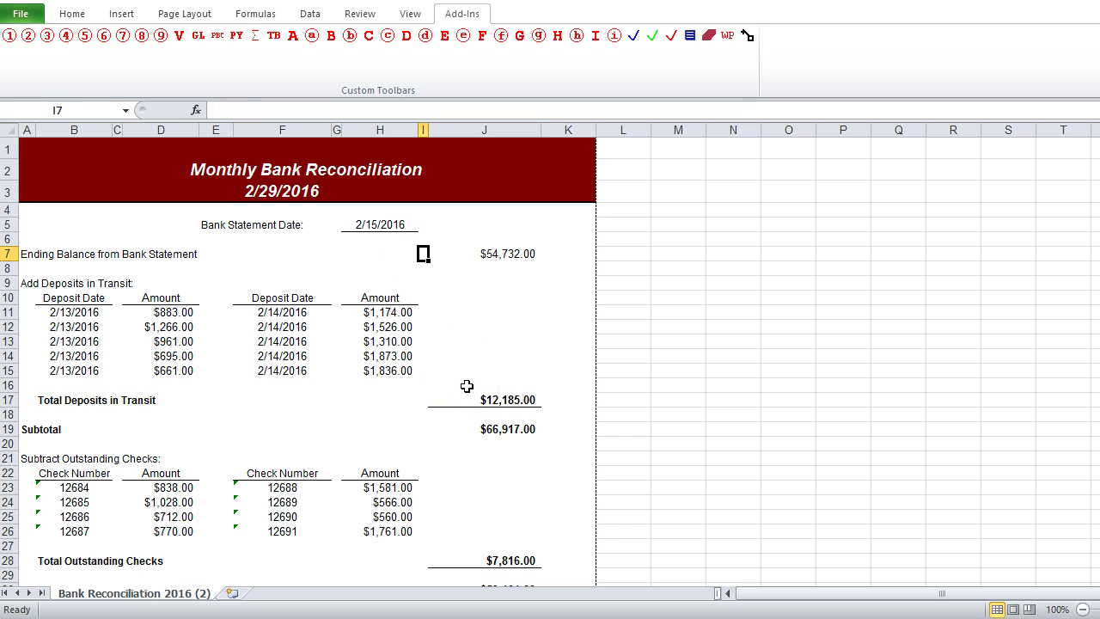
{"action": "left_click", "coordinate": [331, 38]}
{"action": "left_click", "coordinate": [468, 314]}
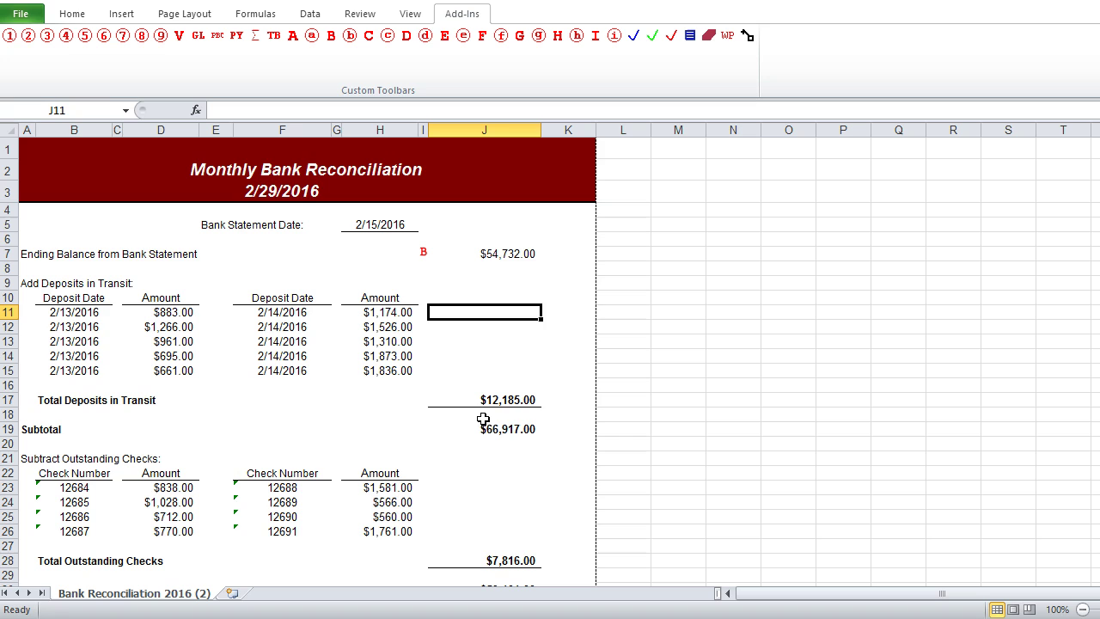
Tick the $883.00, $1,266.00, $961.00, $695.00 and $661.00 deposits with red circled 1s
{"action": "left_click", "coordinate": [515, 399]}
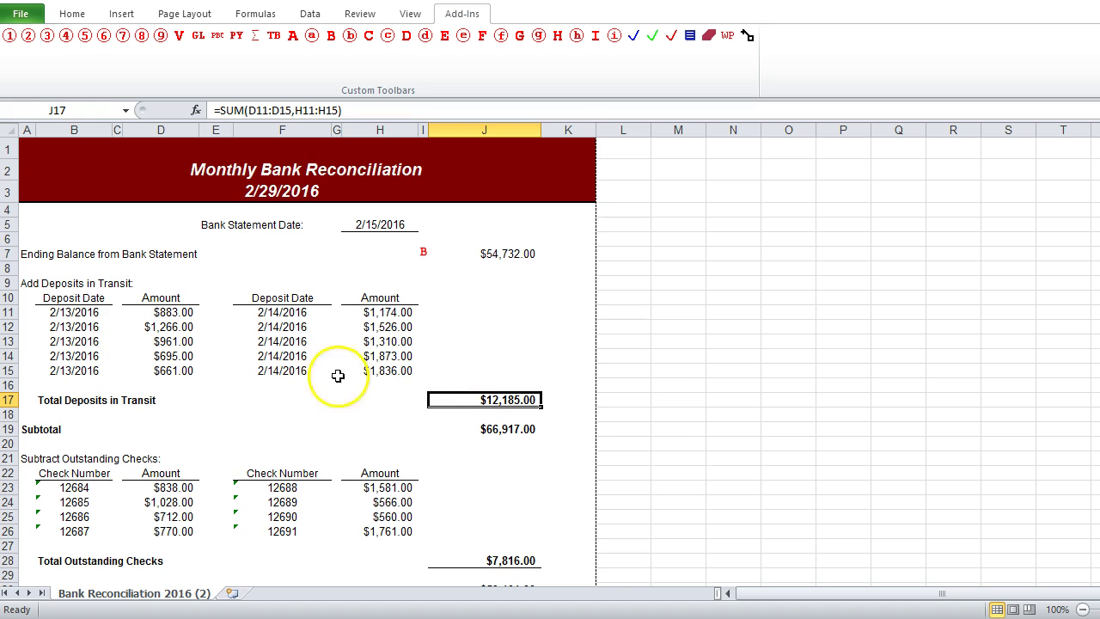
{"action": "left_click", "coordinate": [215, 312]}
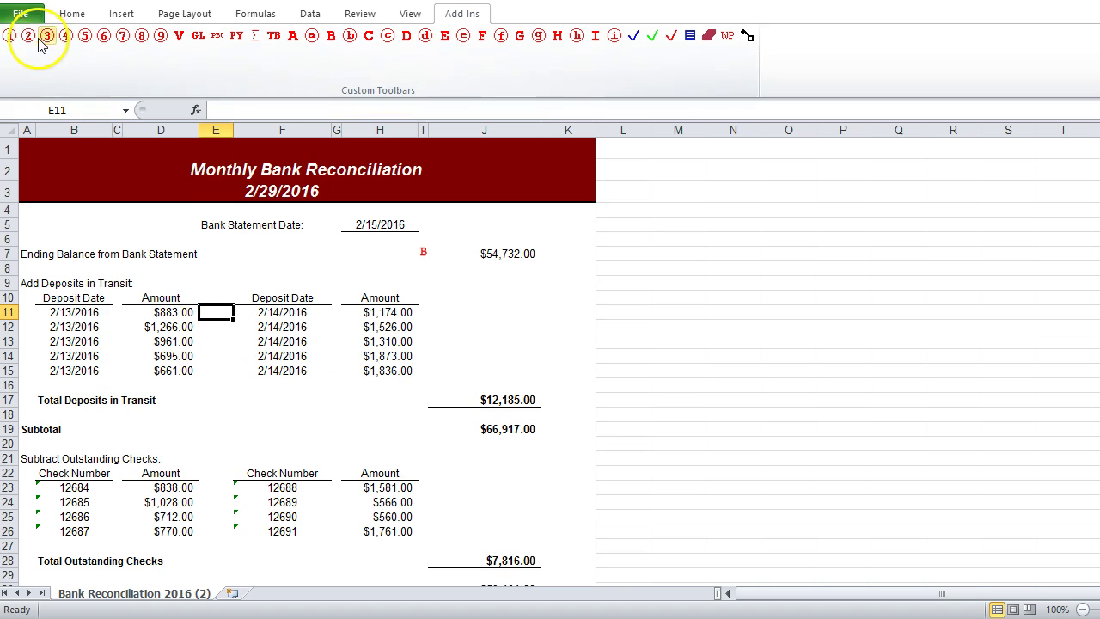
{"action": "left_click", "coordinate": [9, 35]}
{"action": "left_click", "coordinate": [9, 35]}
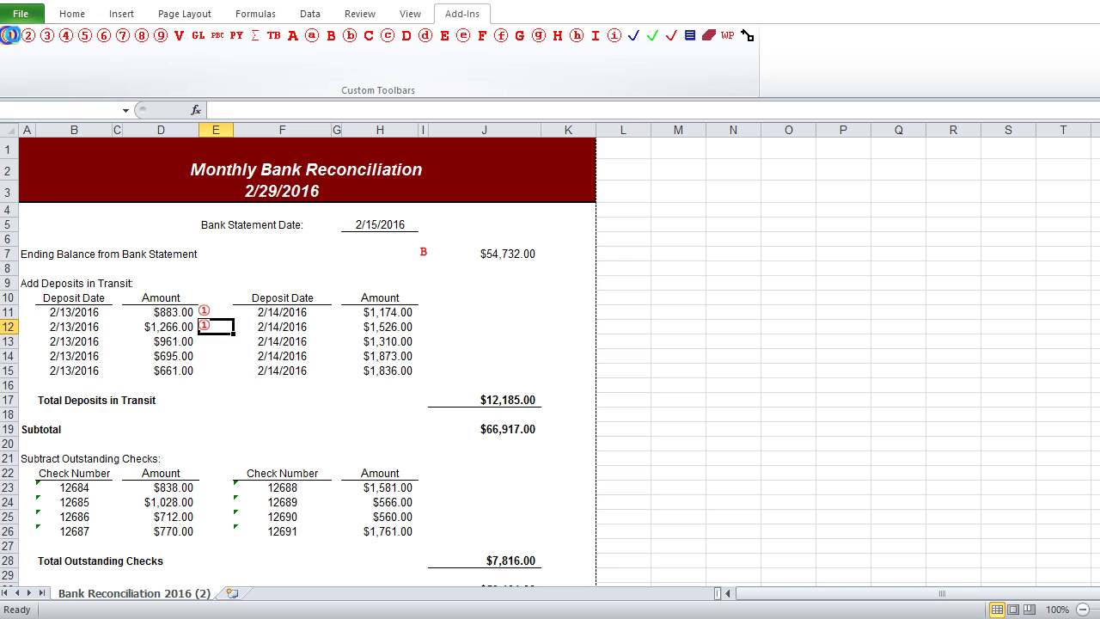
{"action": "left_click", "coordinate": [9, 35]}
{"action": "left_click", "coordinate": [9, 35]}
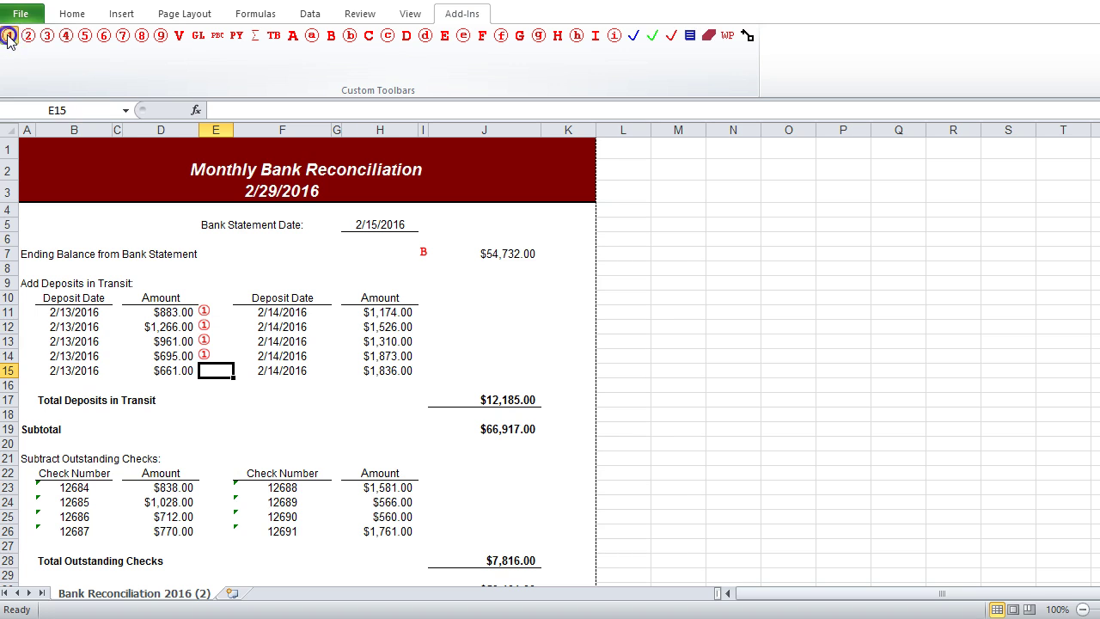
{"action": "left_click", "coordinate": [10, 35]}
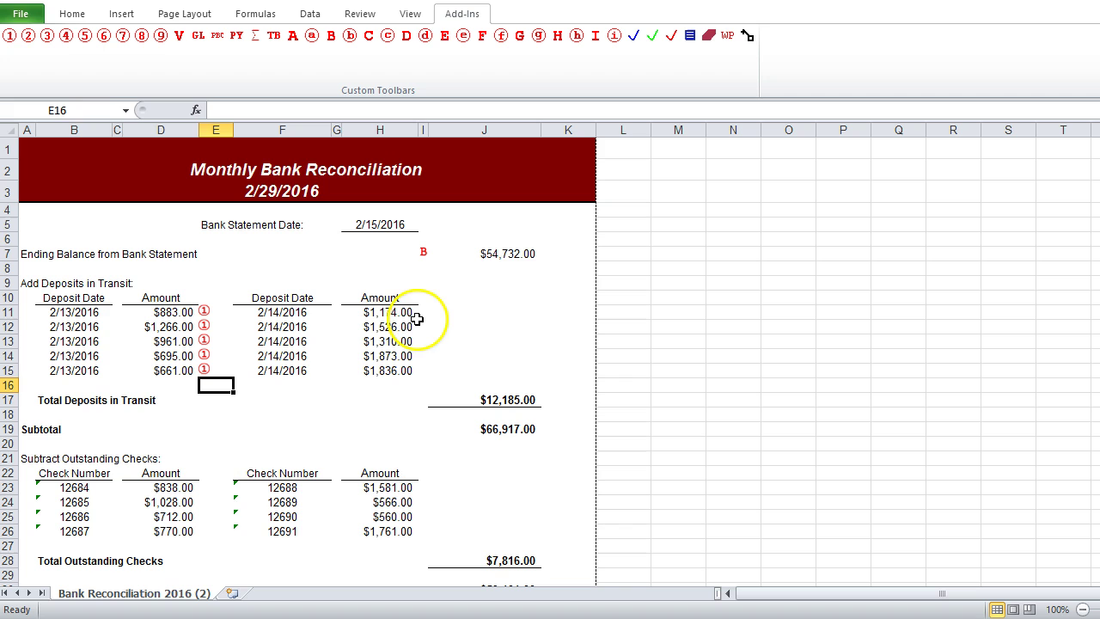
Tick the $1,174.00, $1,526.00, $1,310.00, $1,873.00 and $1,836.00 deposits with circled 1s
{"action": "left_click", "coordinate": [423, 312]}
{"action": "left_click", "coordinate": [9, 36]}
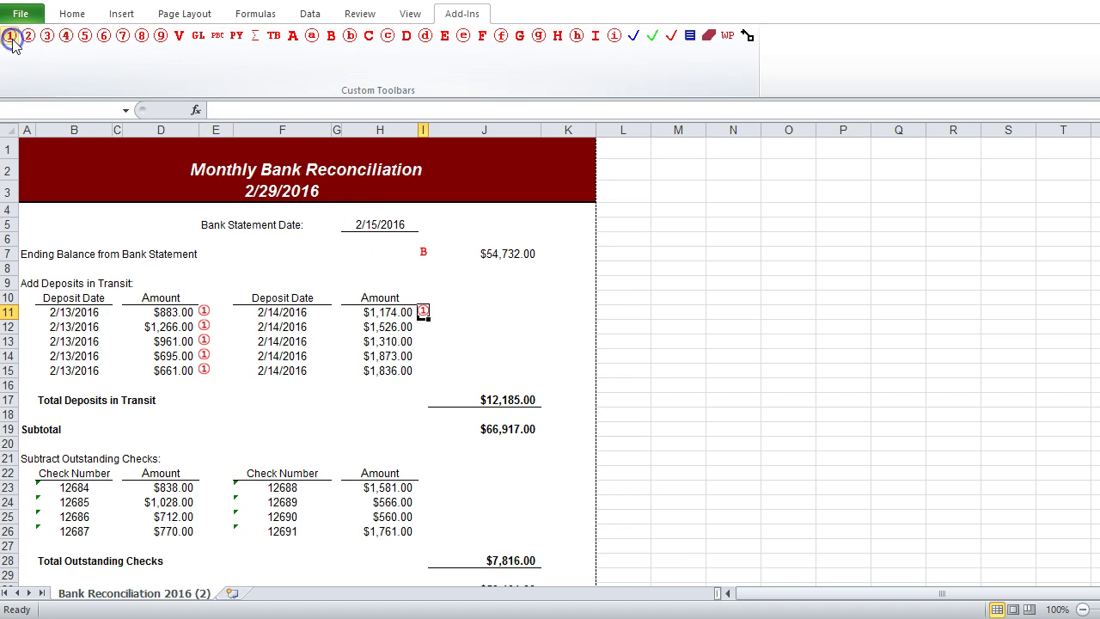
{"action": "left_click", "coordinate": [9, 35]}
{"action": "left_click", "coordinate": [9, 36]}
{"action": "left_click", "coordinate": [9, 35]}
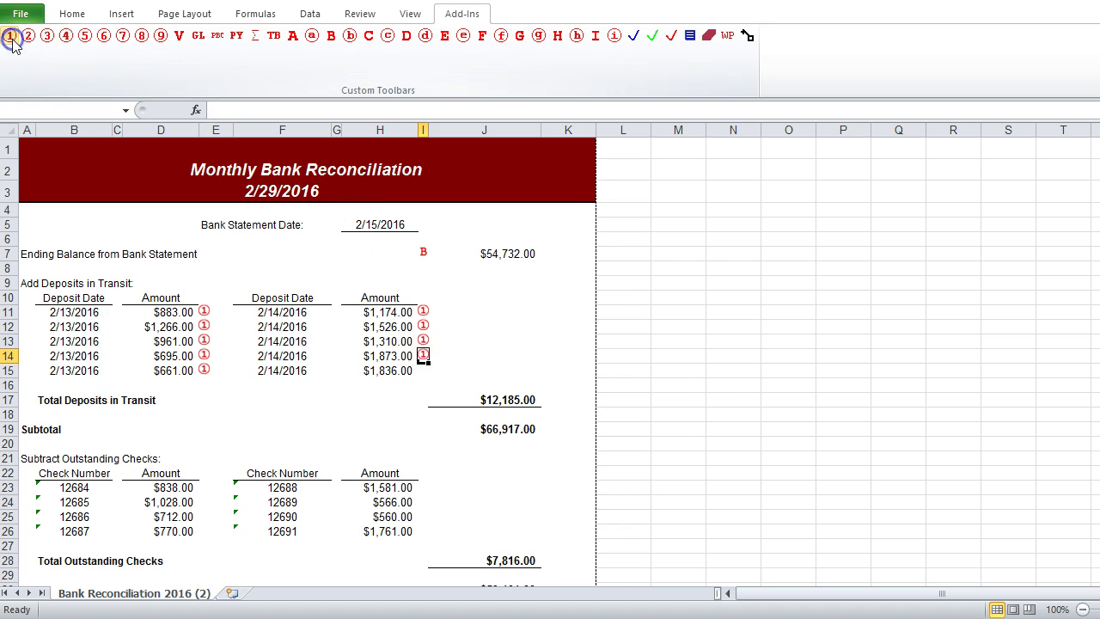
{"action": "left_click", "coordinate": [10, 36]}
Mark the $12,185.00 deposits in transit total with Σ and circled 1 ticks
{"action": "key", "text": "Down"}
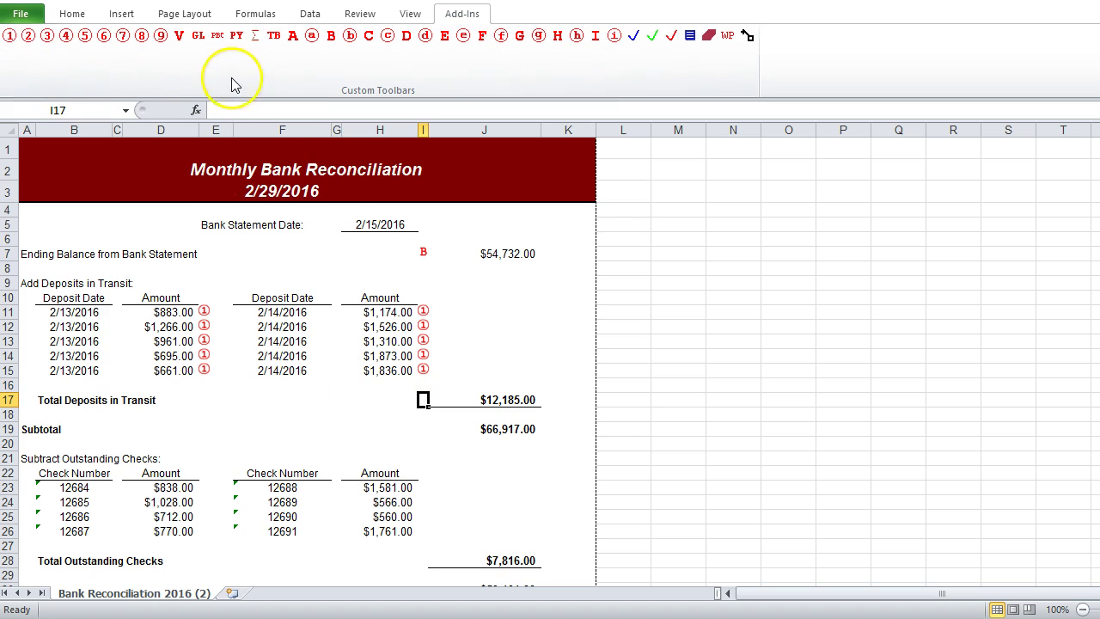
{"action": "left_click", "coordinate": [255, 35]}
{"action": "left_click", "coordinate": [442, 401]}
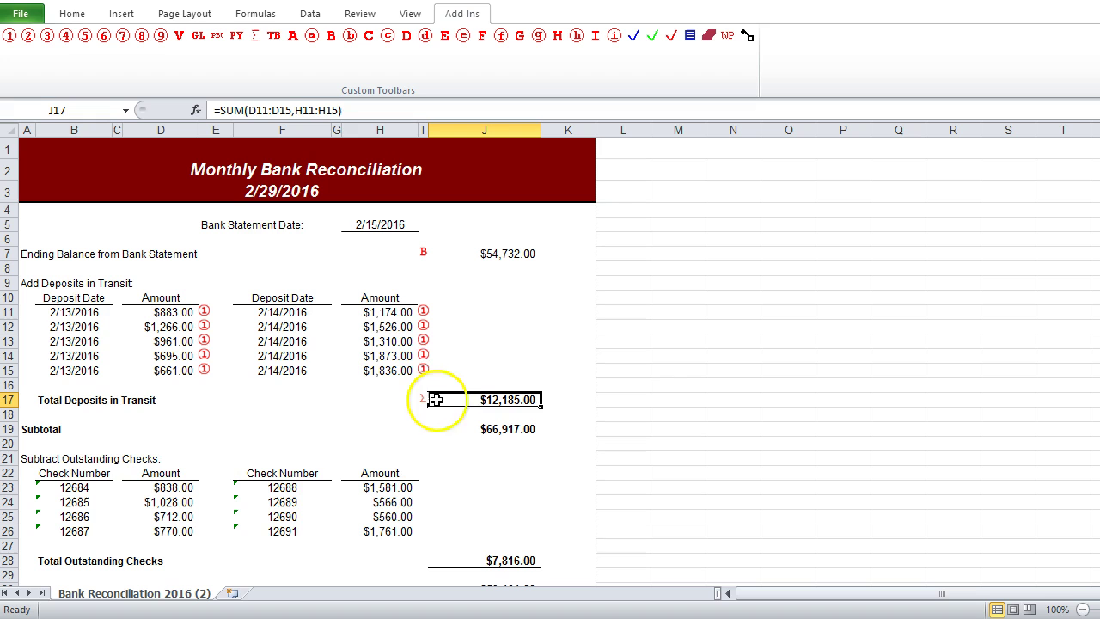
{"action": "left_click", "coordinate": [9, 35]}
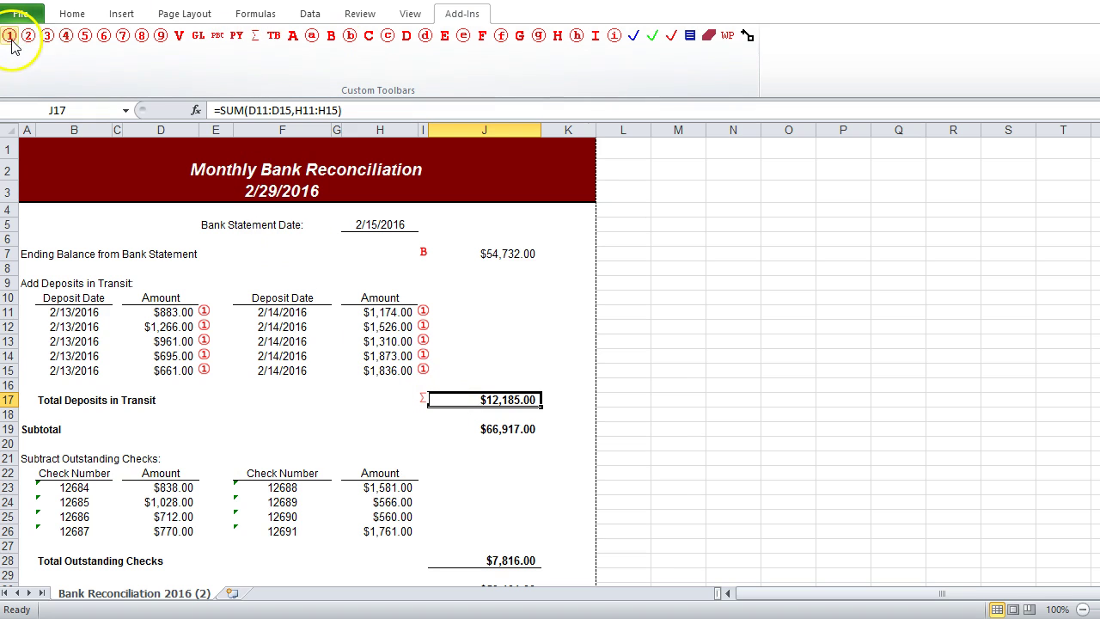
{"action": "left_click", "coordinate": [551, 341]}
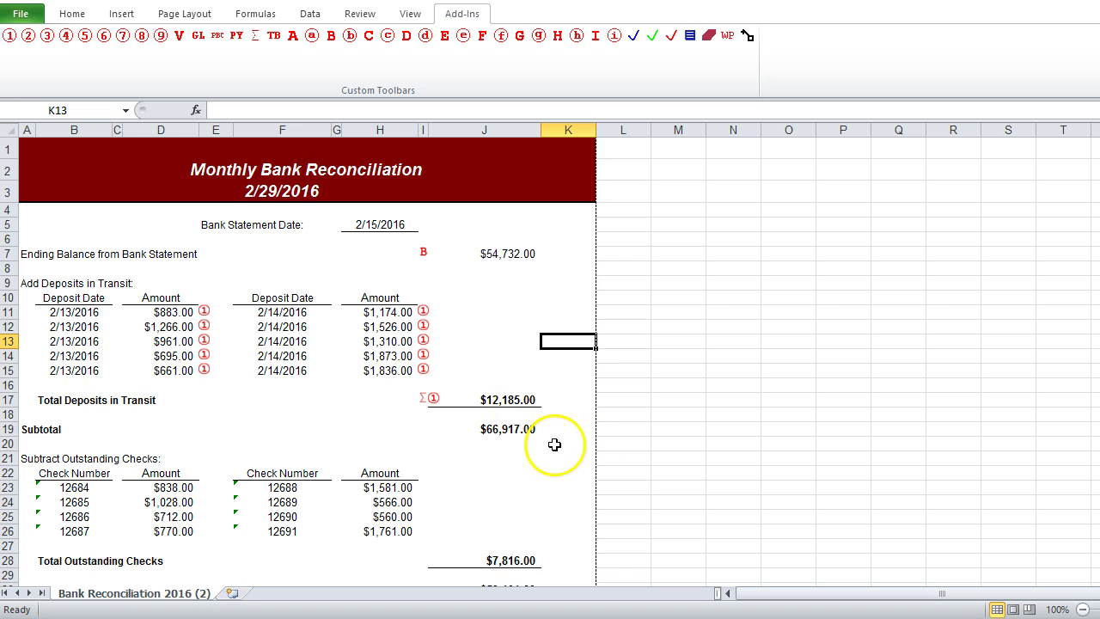
Tick all eight outstanding checks, $838.00 through $1,761.00, with red circled 2s
{"action": "scroll", "coordinate": [555, 441], "scroll_direction": "down", "scroll_amount": 1}
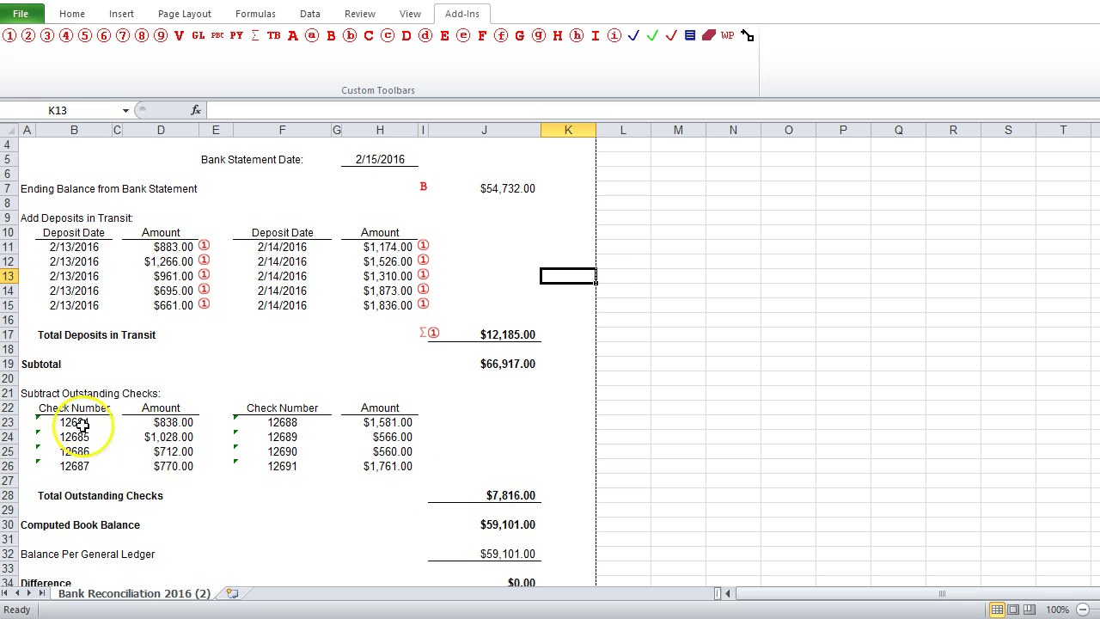
{"action": "left_click", "coordinate": [205, 422]}
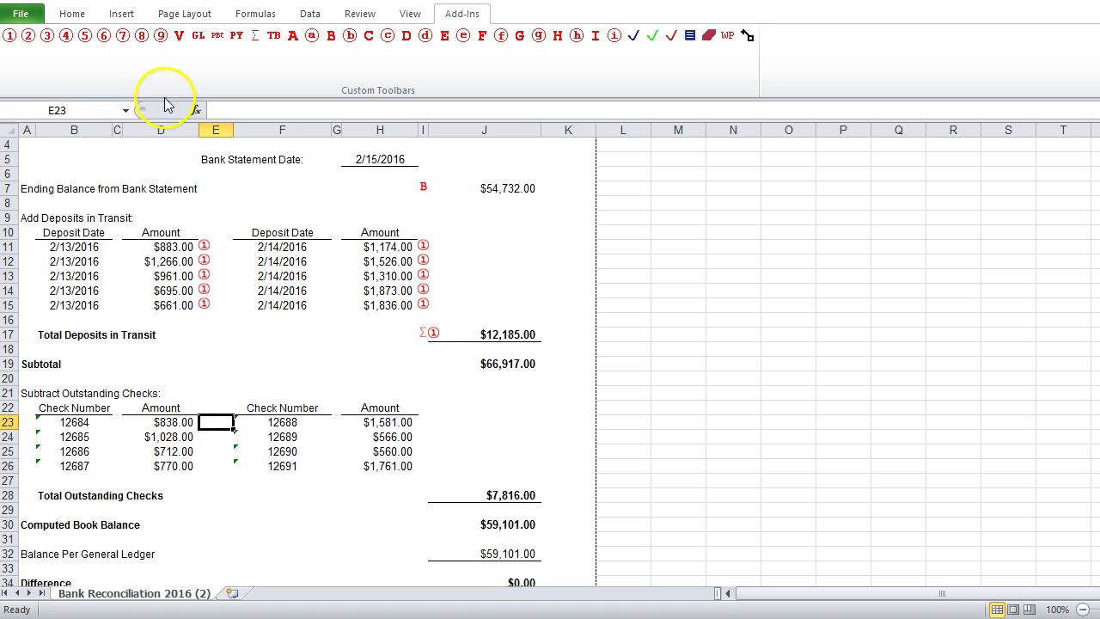
{"action": "left_click", "coordinate": [29, 37]}
{"action": "left_click", "coordinate": [28, 36]}
{"action": "left_click", "coordinate": [29, 36]}
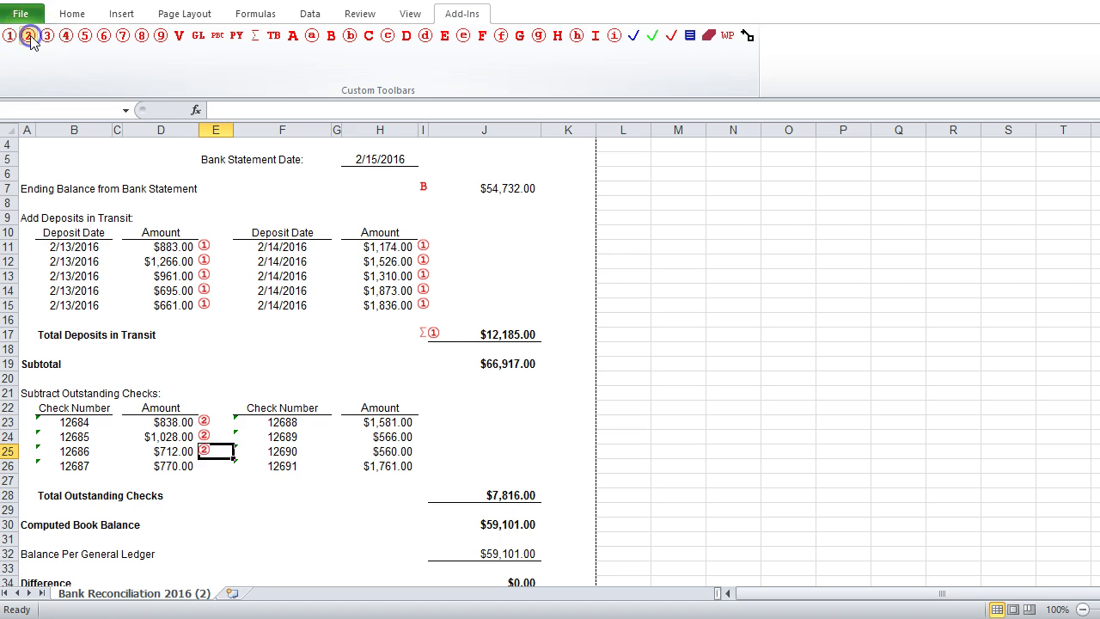
{"action": "left_click", "coordinate": [28, 36]}
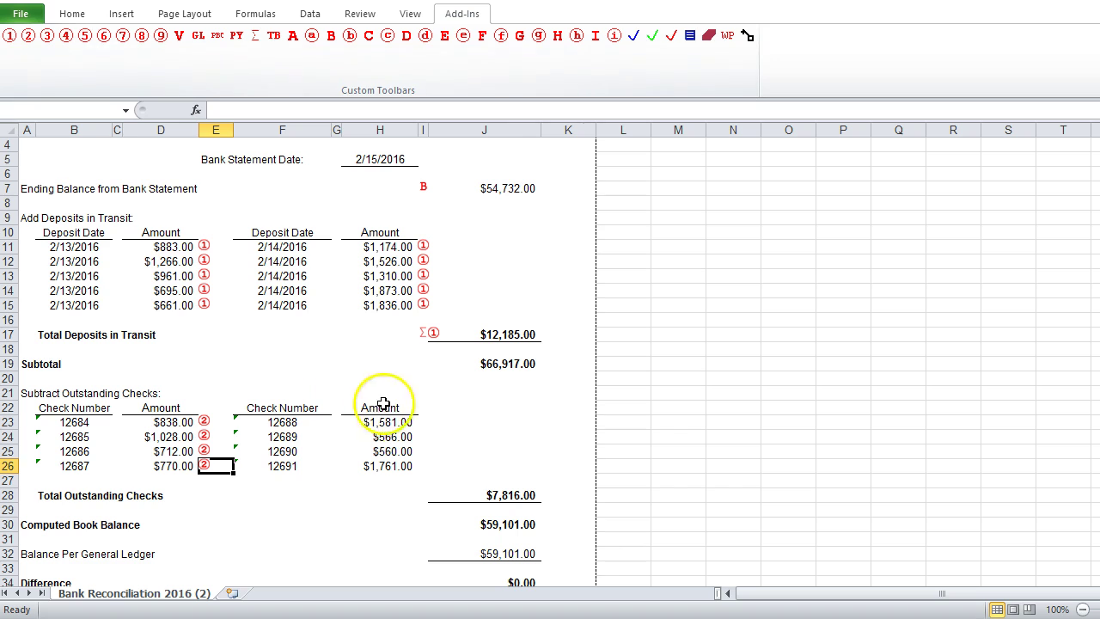
{"action": "left_click", "coordinate": [427, 423]}
{"action": "left_click", "coordinate": [28, 36]}
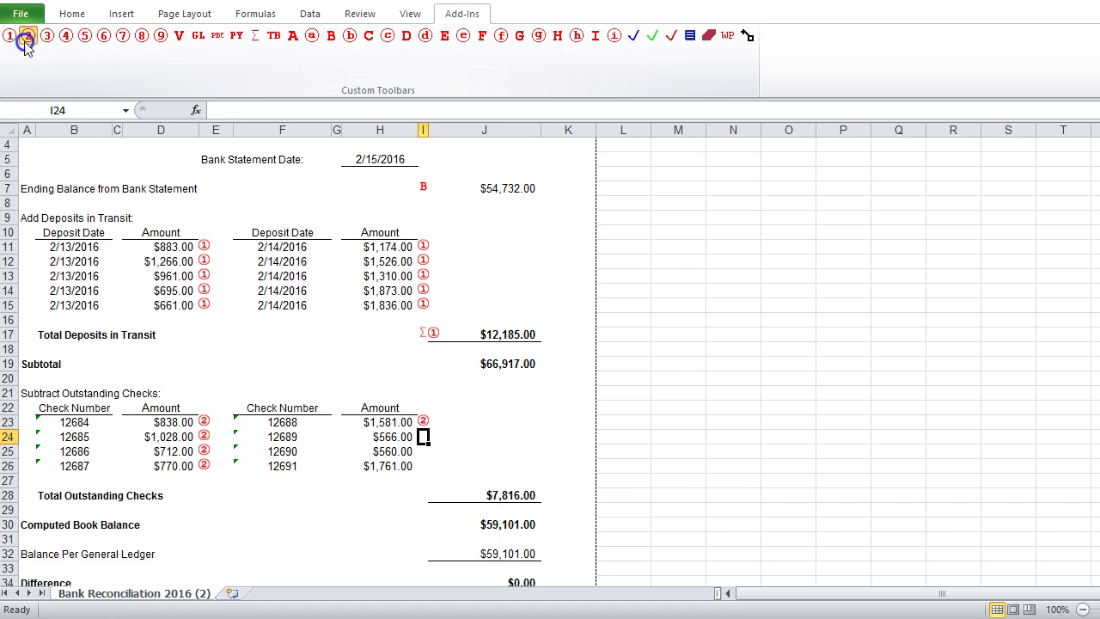
{"action": "left_click", "coordinate": [28, 36]}
{"action": "left_click", "coordinate": [29, 36]}
{"action": "left_click", "coordinate": [29, 36]}
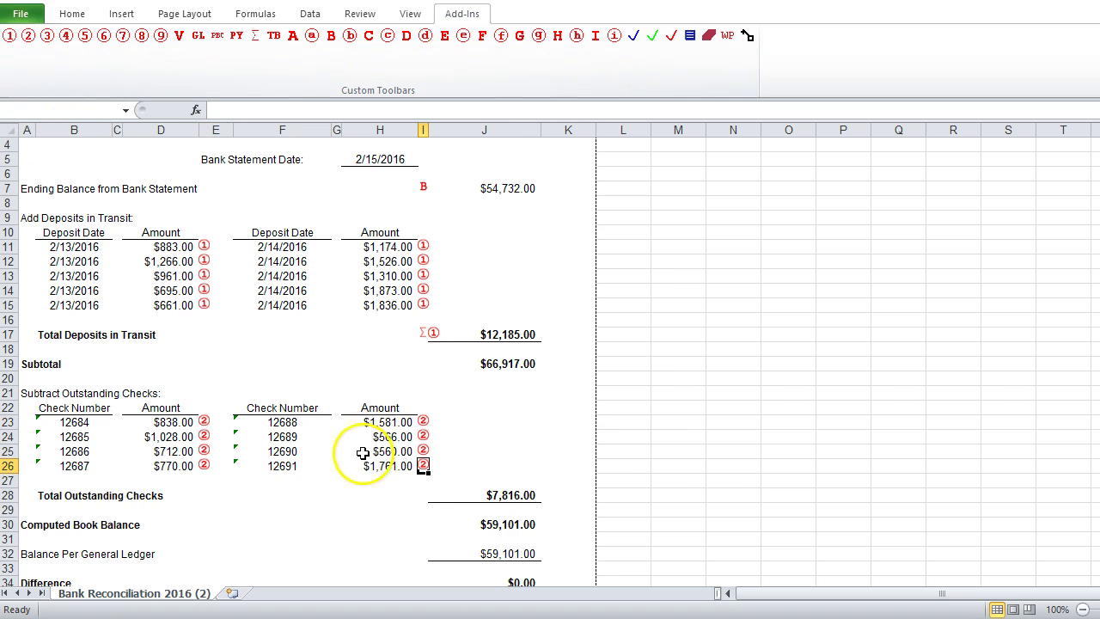
Mark the $7,816.00 outstanding checks total in I28 with Σ and circled 2 ticks
{"action": "left_click", "coordinate": [420, 496]}
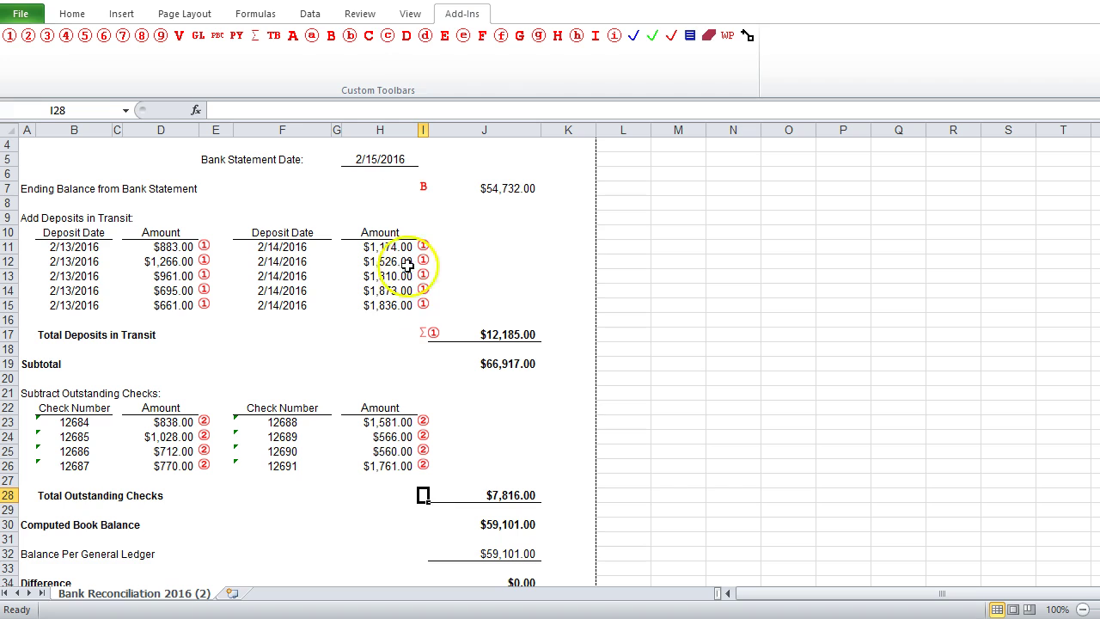
{"action": "left_click", "coordinate": [255, 38]}
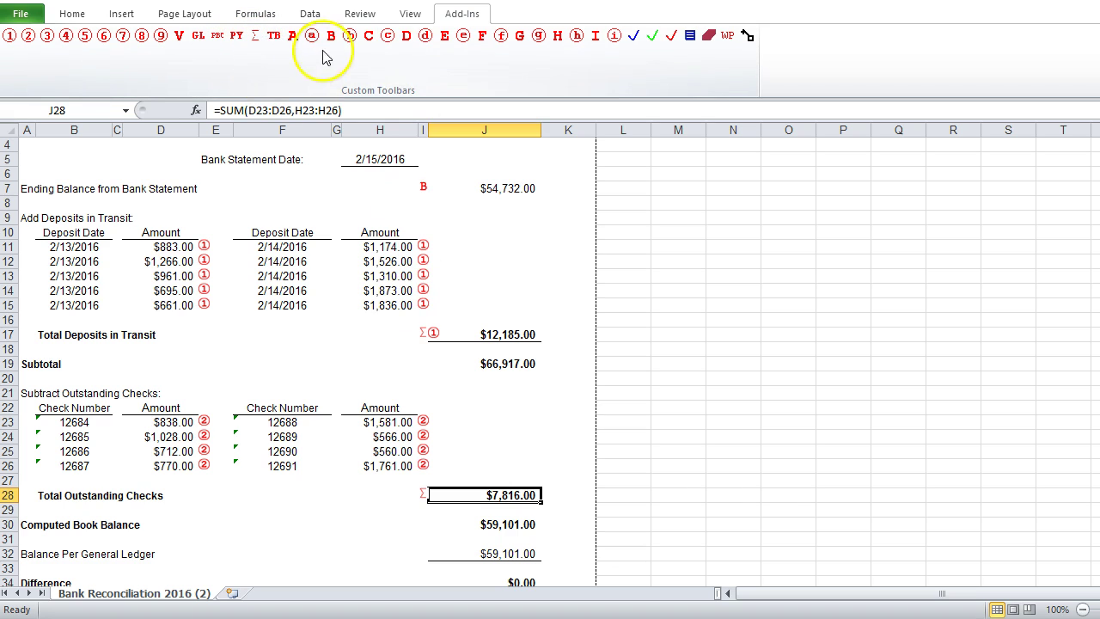
{"action": "left_click", "coordinate": [28, 36]}
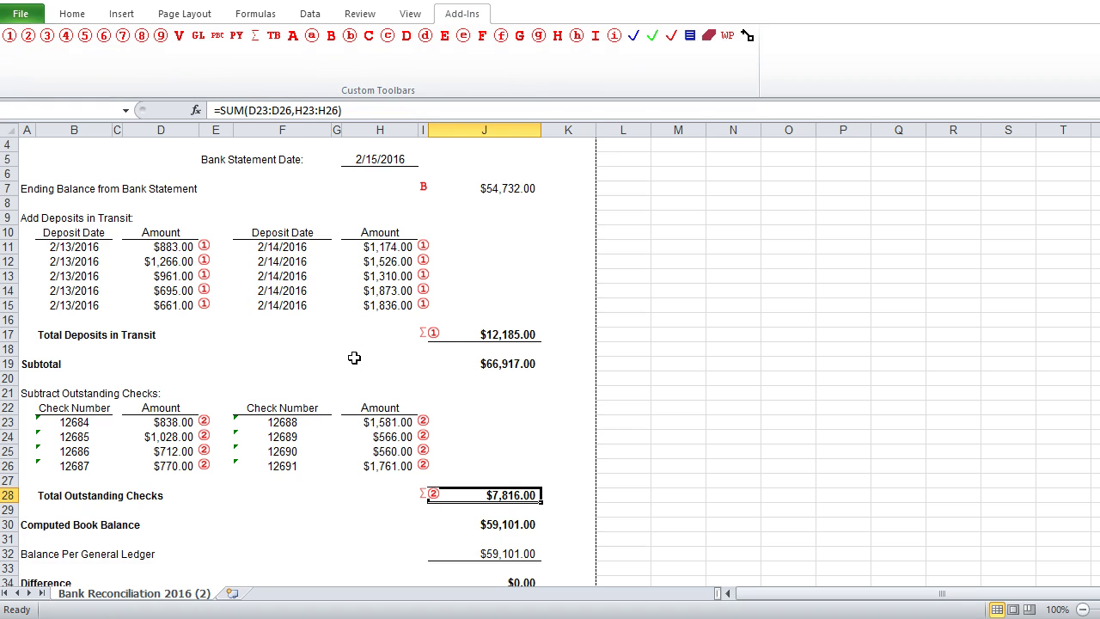
Put a red GL tick on the $59,101.00 Balance Per General Ledger in J32
{"action": "scroll", "coordinate": [354, 358], "scroll_direction": "down", "scroll_amount": 1}
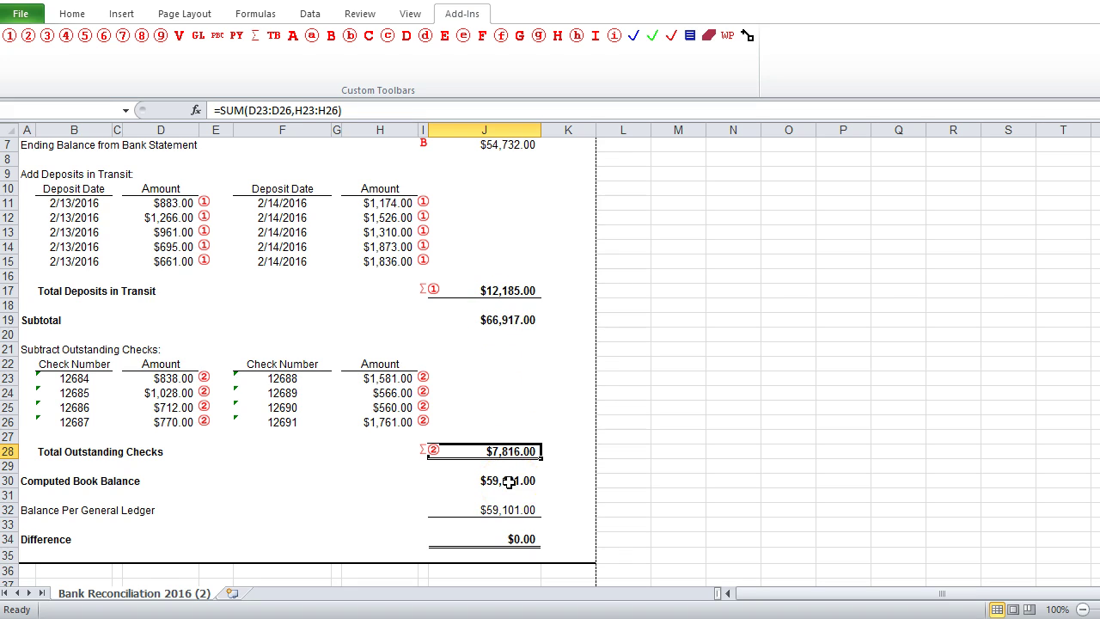
{"action": "left_click", "coordinate": [47, 510]}
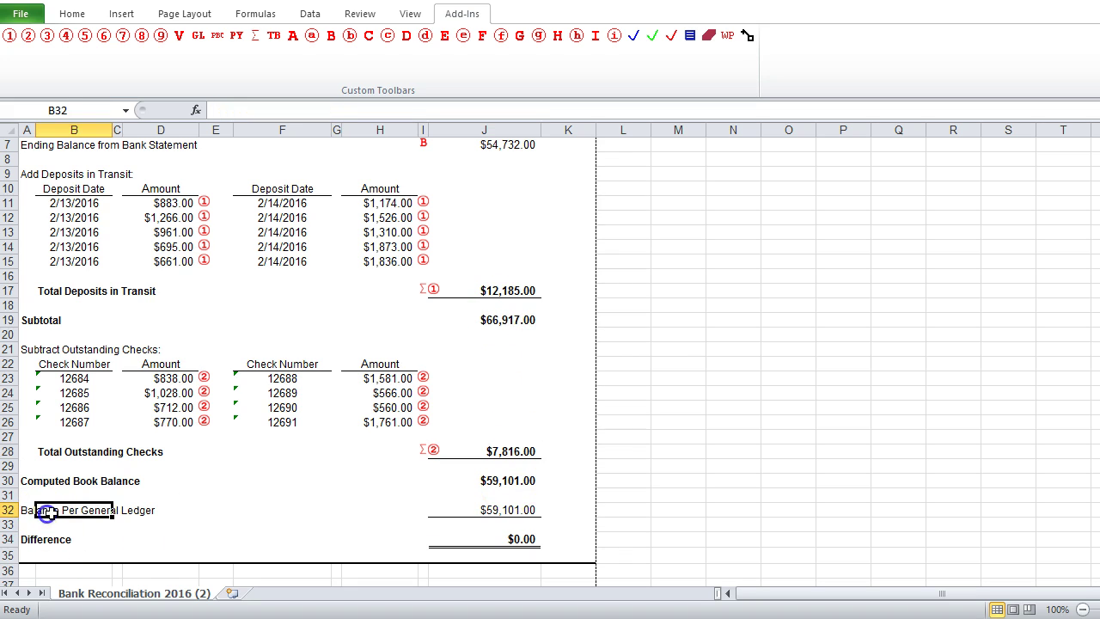
{"action": "left_click", "coordinate": [449, 510]}
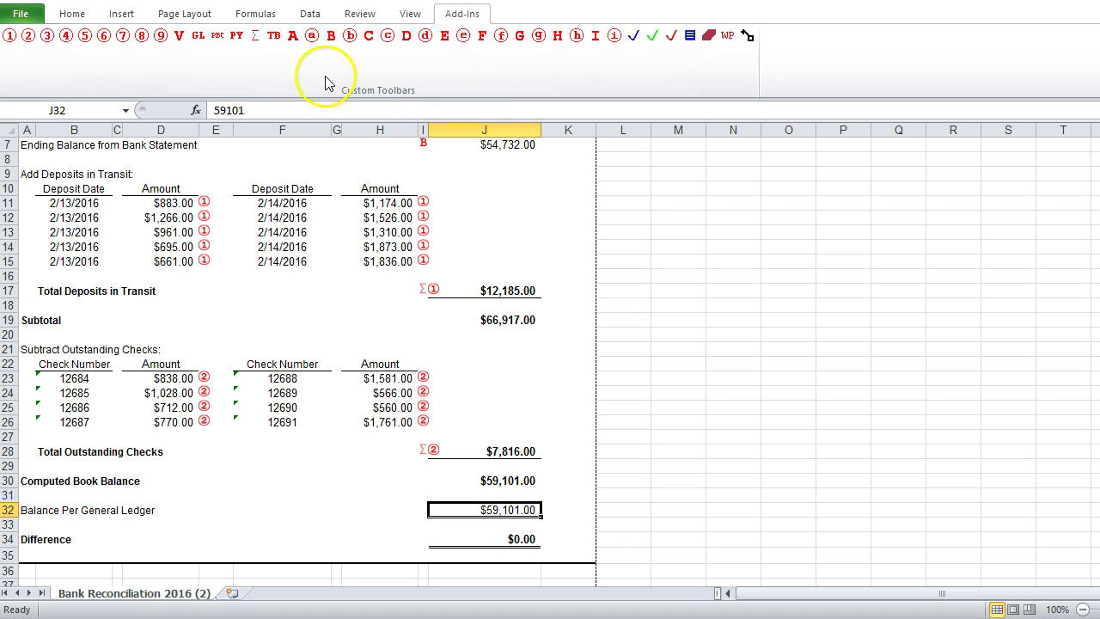
{"action": "left_click", "coordinate": [195, 36]}
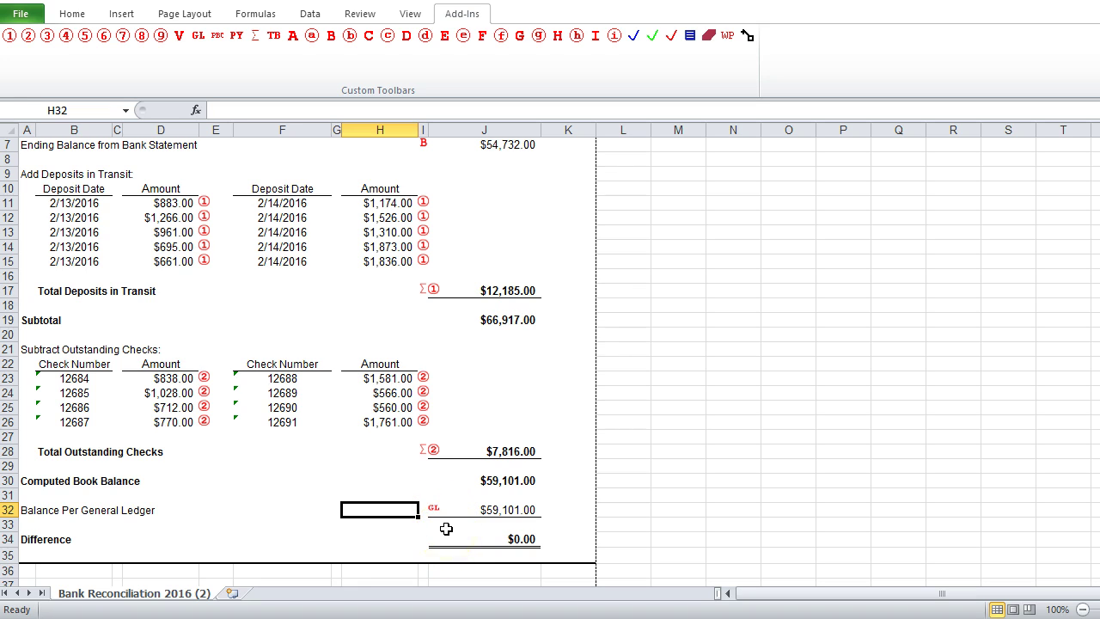
{"action": "scroll", "coordinate": [430, 471], "scroll_direction": "up", "scroll_amount": 2}
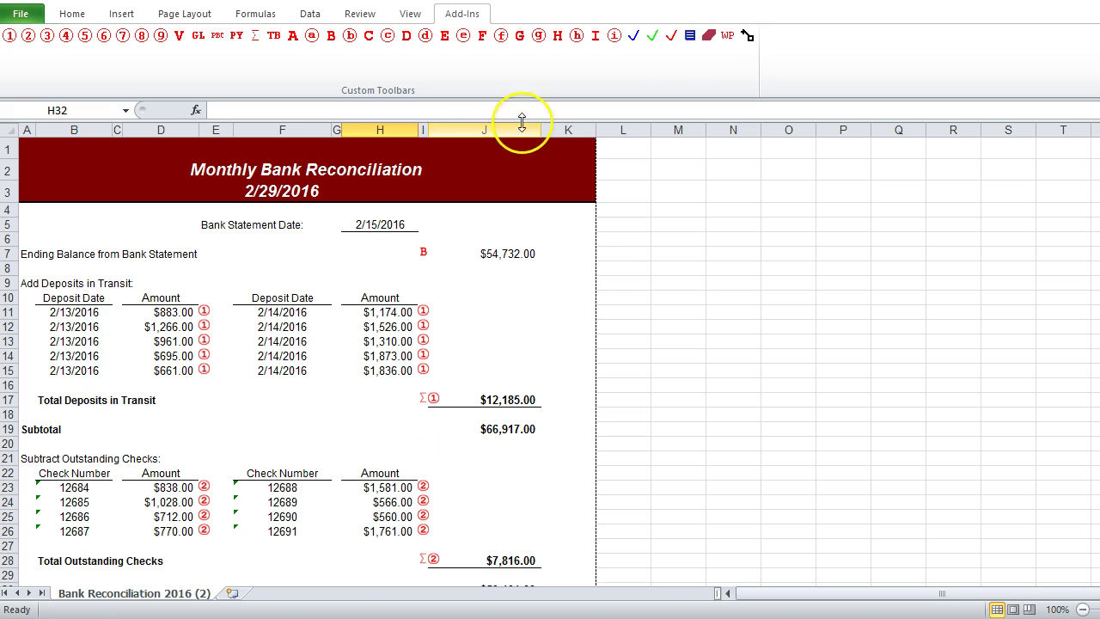
{"action": "left_click", "coordinate": [674, 45]}
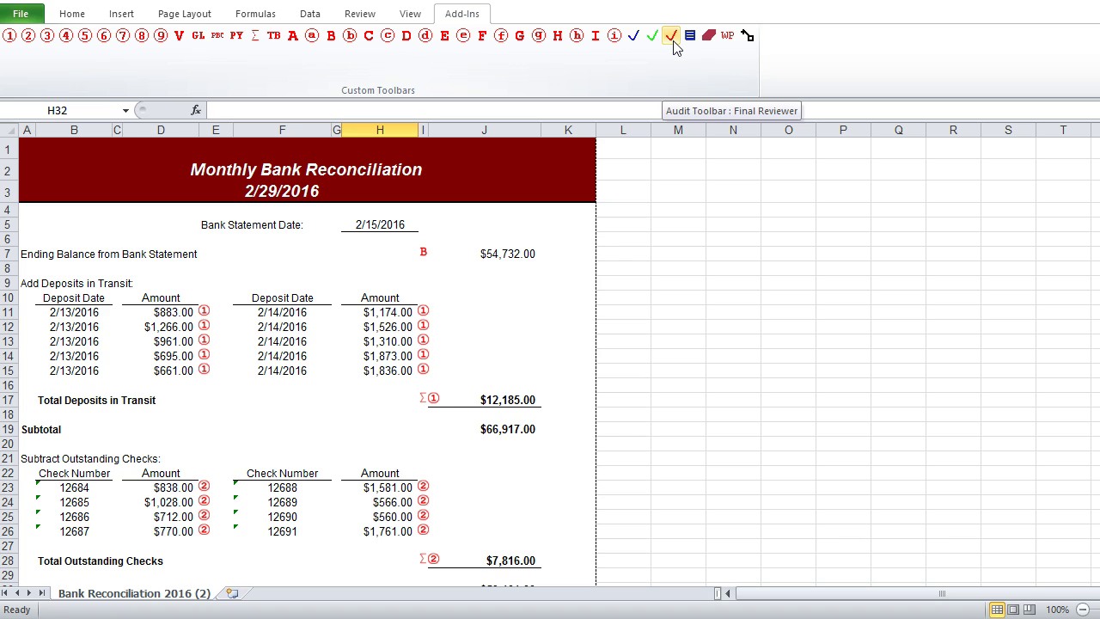
{"action": "left_click", "coordinate": [636, 43]}
{"action": "left_click", "coordinate": [669, 43]}
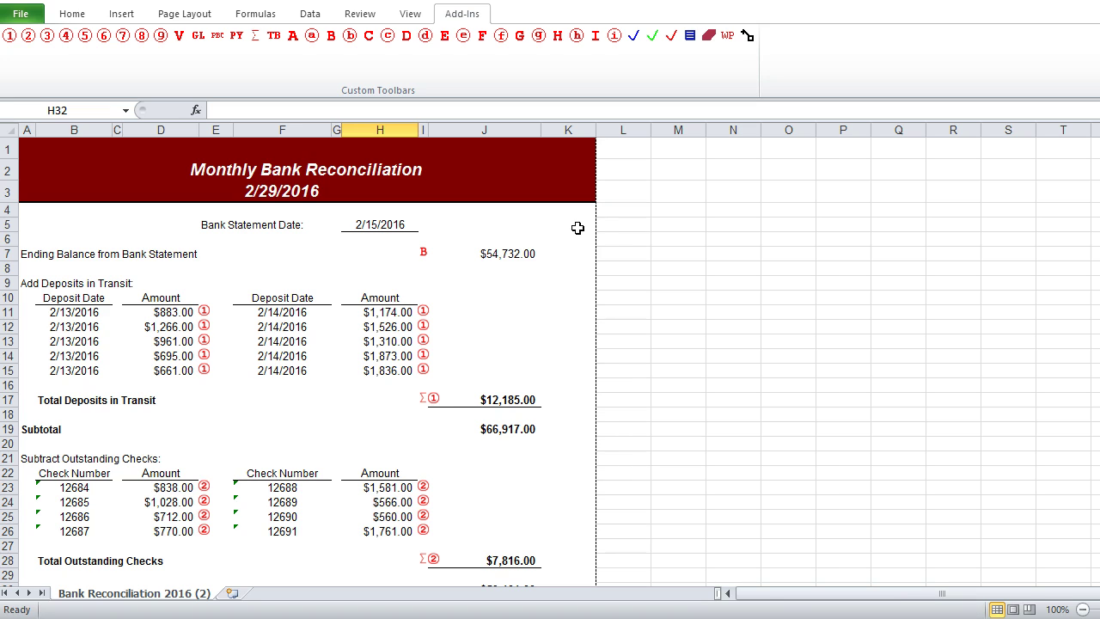
Add preparer, reviewer and final reviewer check marks to the $66,917.00 Subtotal in J19
{"action": "left_click", "coordinate": [486, 430]}
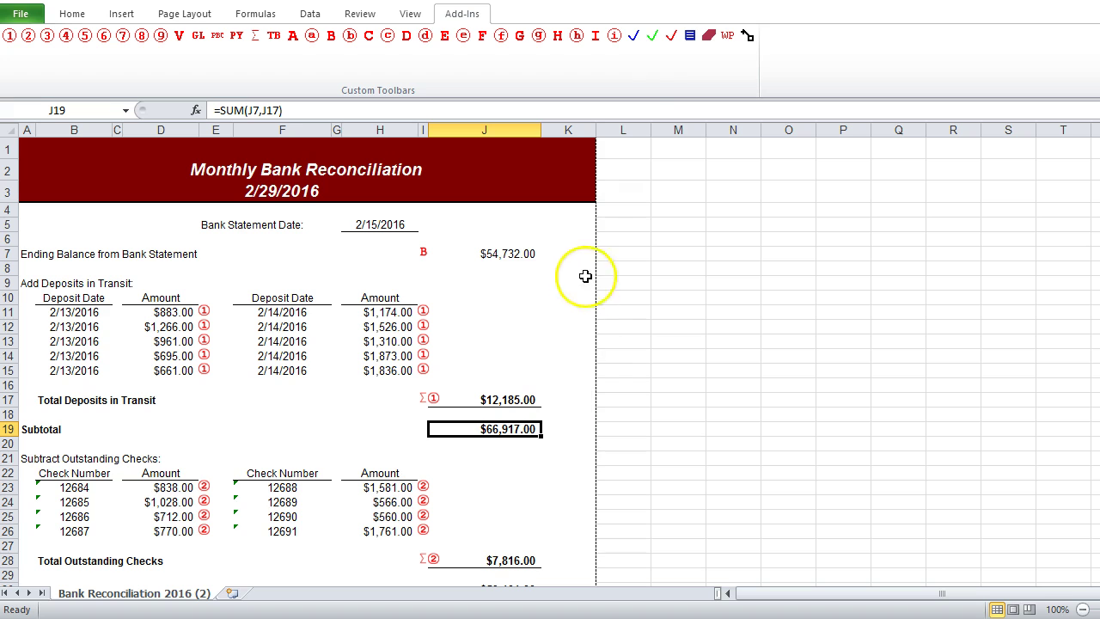
{"action": "left_click", "coordinate": [636, 39]}
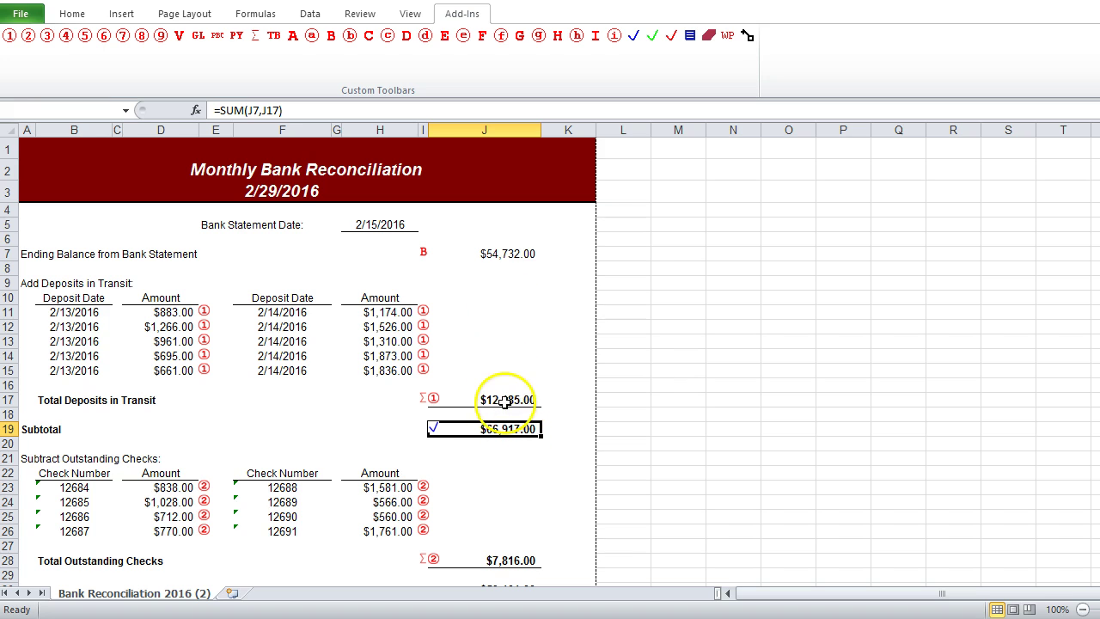
{"action": "left_click", "coordinate": [651, 37]}
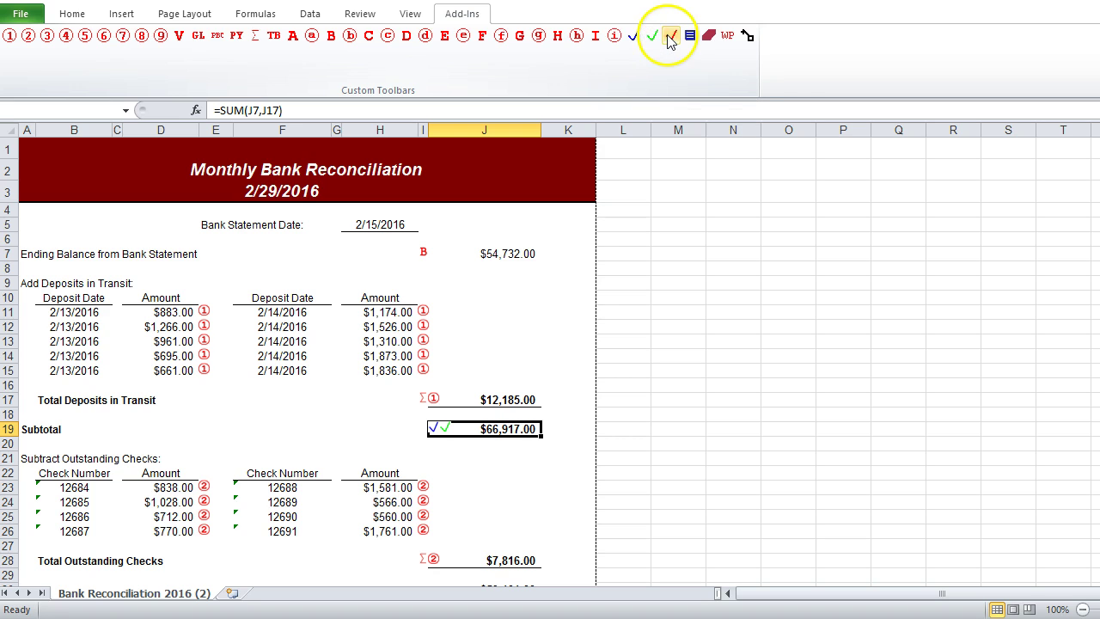
{"action": "left_click", "coordinate": [673, 36]}
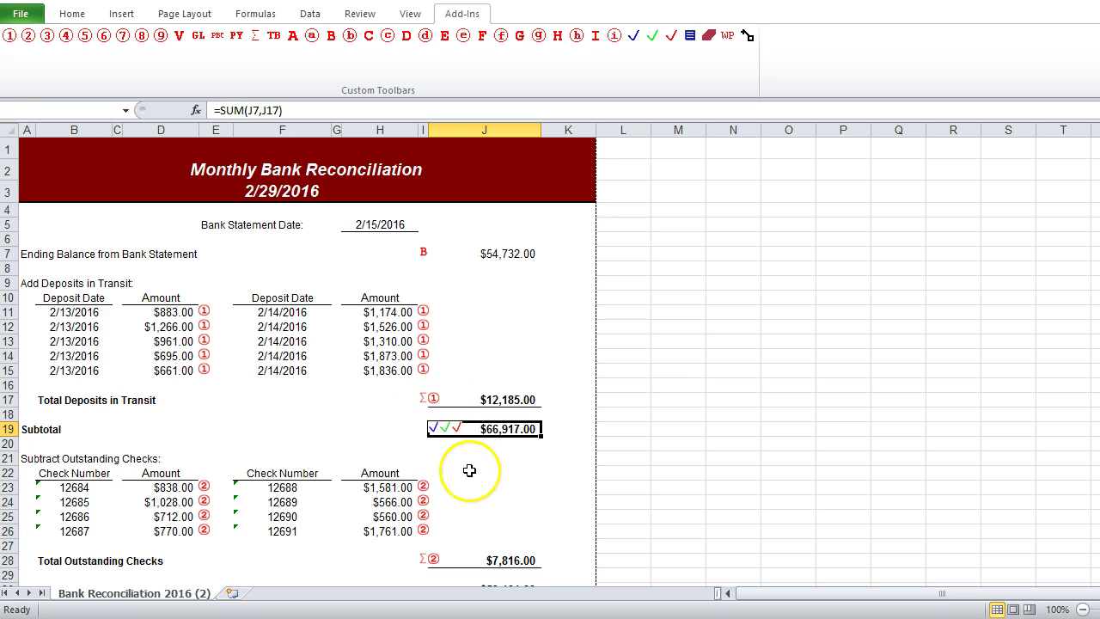
{"action": "scroll", "coordinate": [469, 472], "scroll_direction": "down", "scroll_amount": 3}
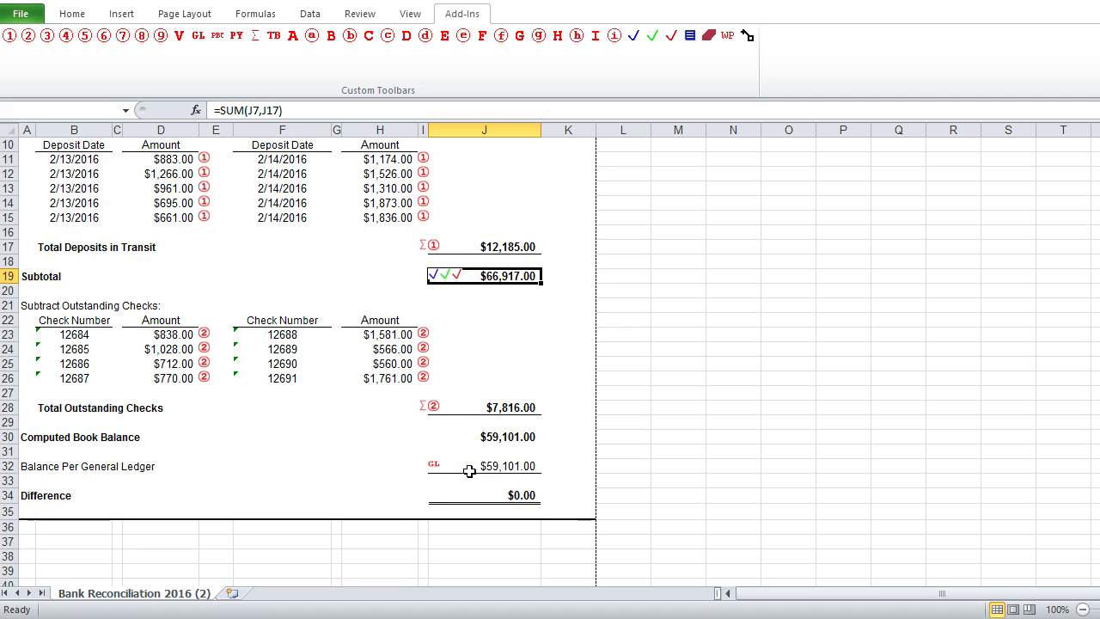
Add blue, green and red check marks to the $59,101.00 Computed Book Balance in J30
{"action": "left_click", "coordinate": [441, 437]}
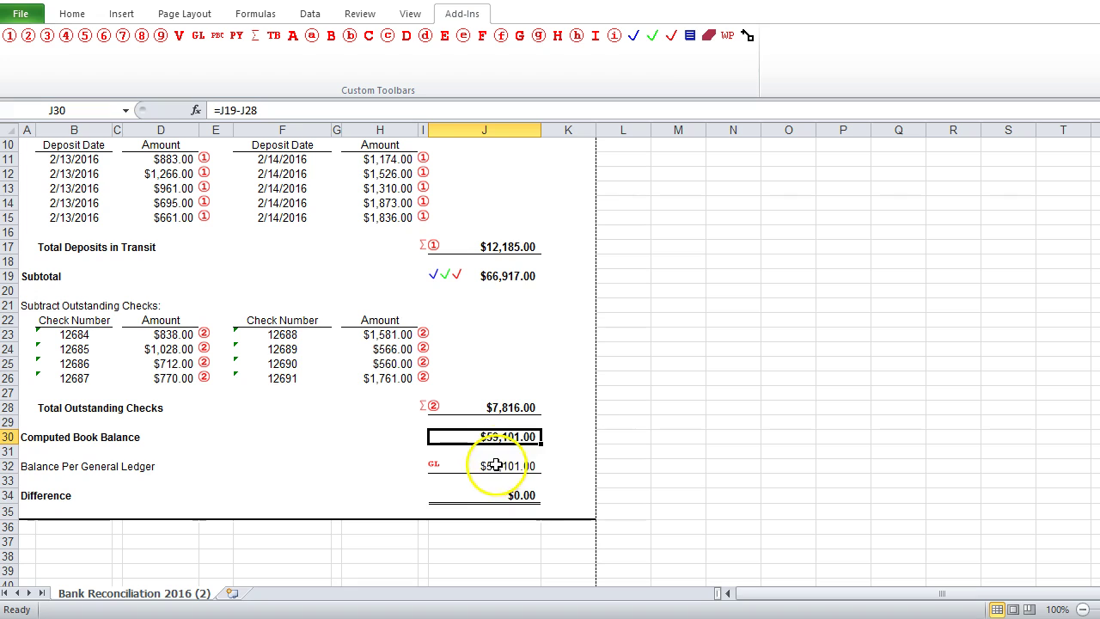
{"action": "left_click", "coordinate": [633, 35]}
{"action": "left_click", "coordinate": [651, 35]}
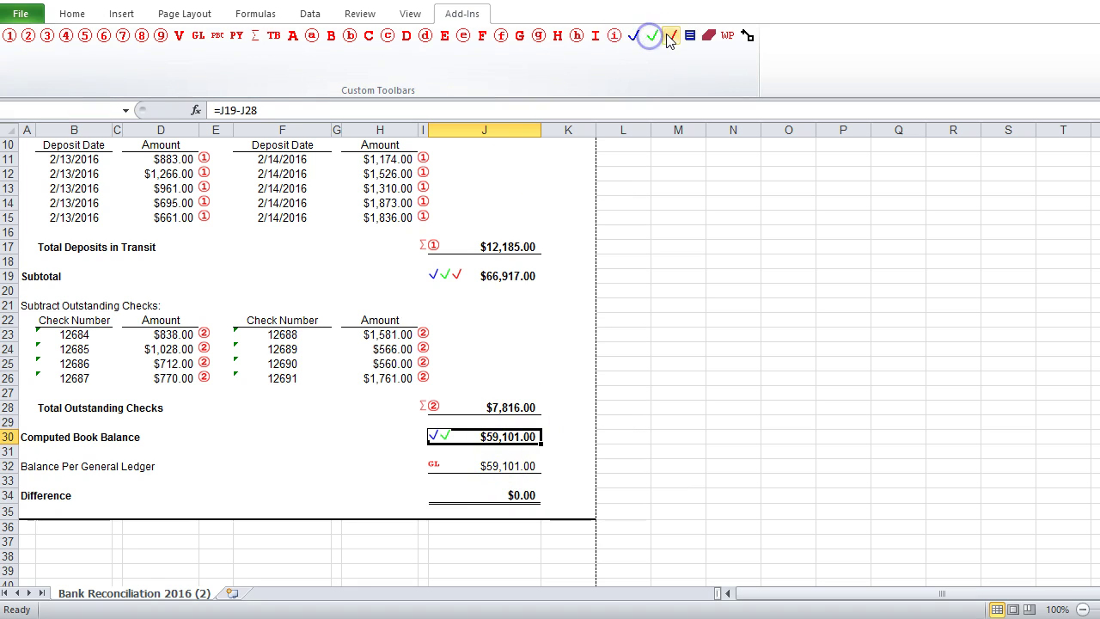
{"action": "left_click", "coordinate": [670, 36]}
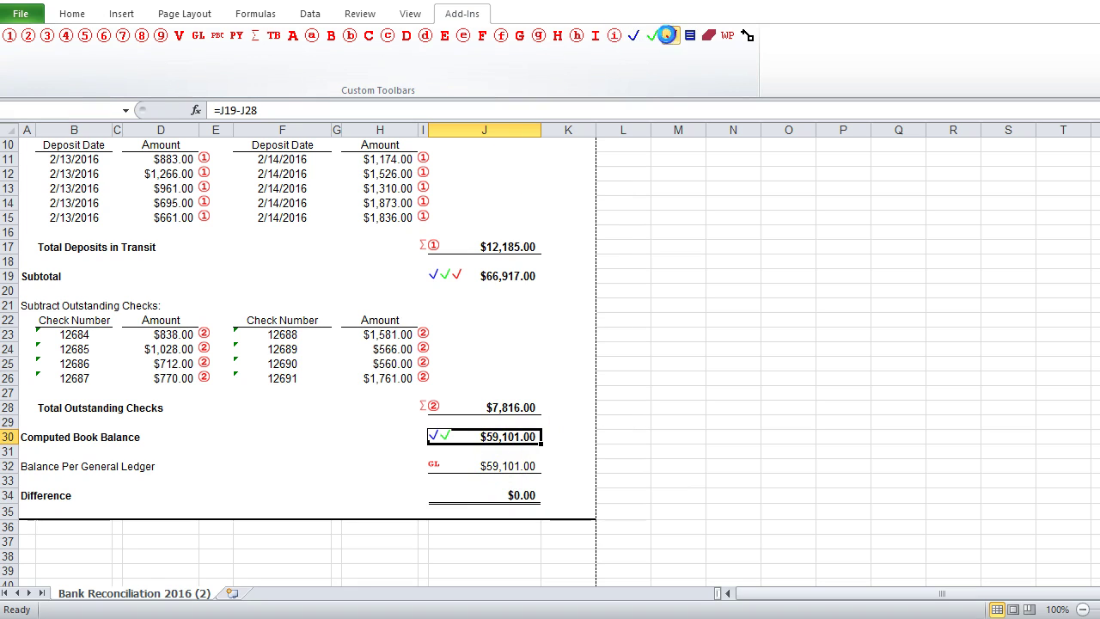
Add blue, green and red check marks to the $0.00 Difference in J34
{"action": "left_click", "coordinate": [441, 496]}
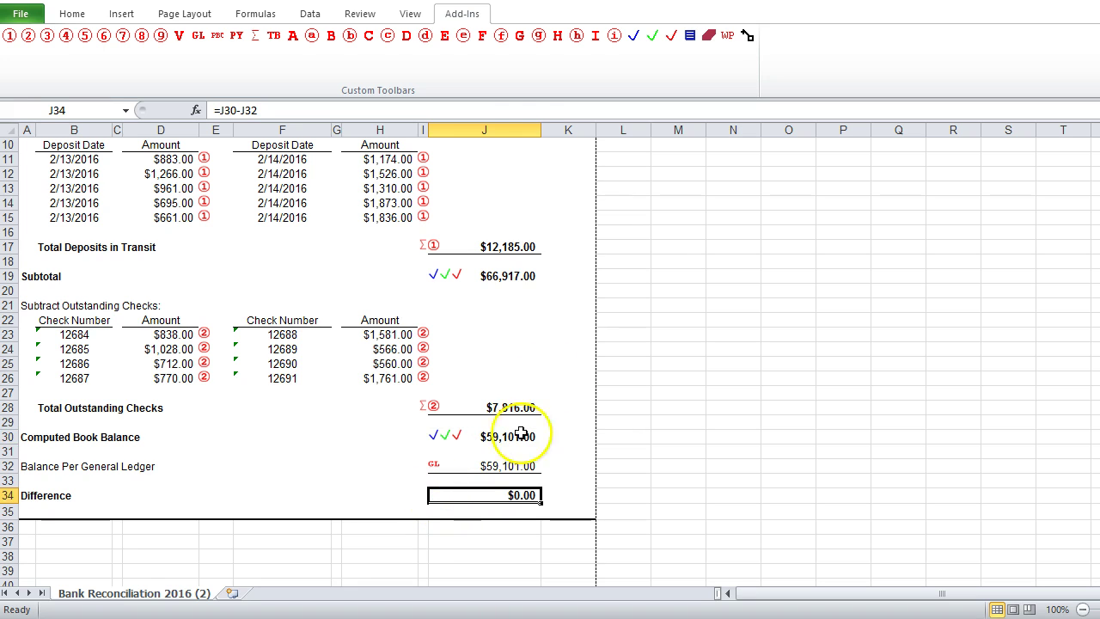
{"action": "left_click", "coordinate": [630, 37]}
{"action": "left_click", "coordinate": [653, 37]}
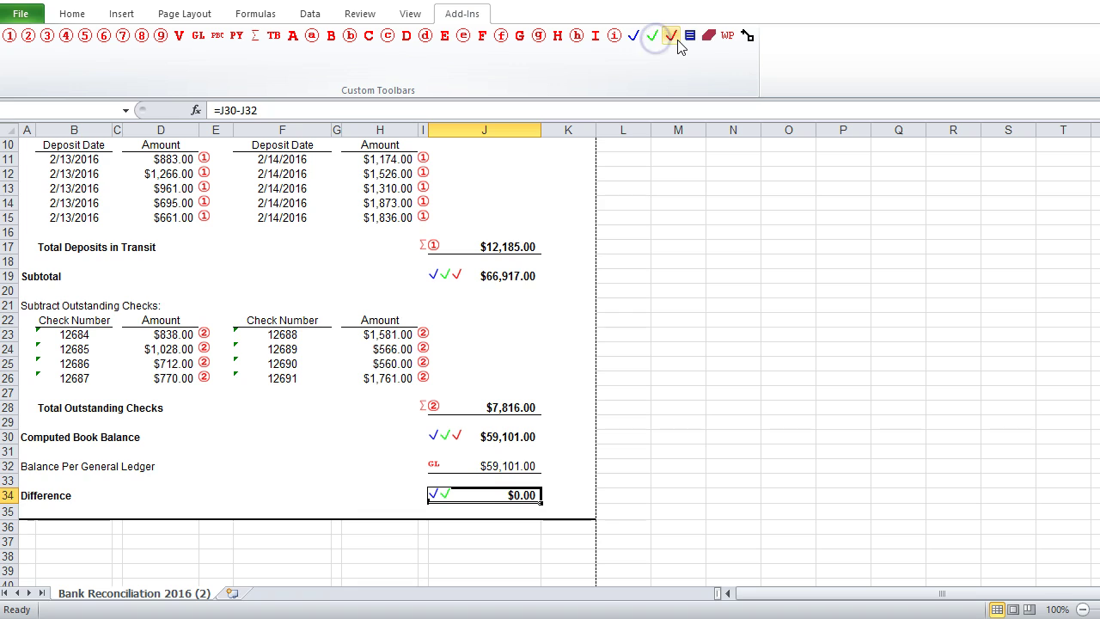
{"action": "left_click", "coordinate": [674, 37]}
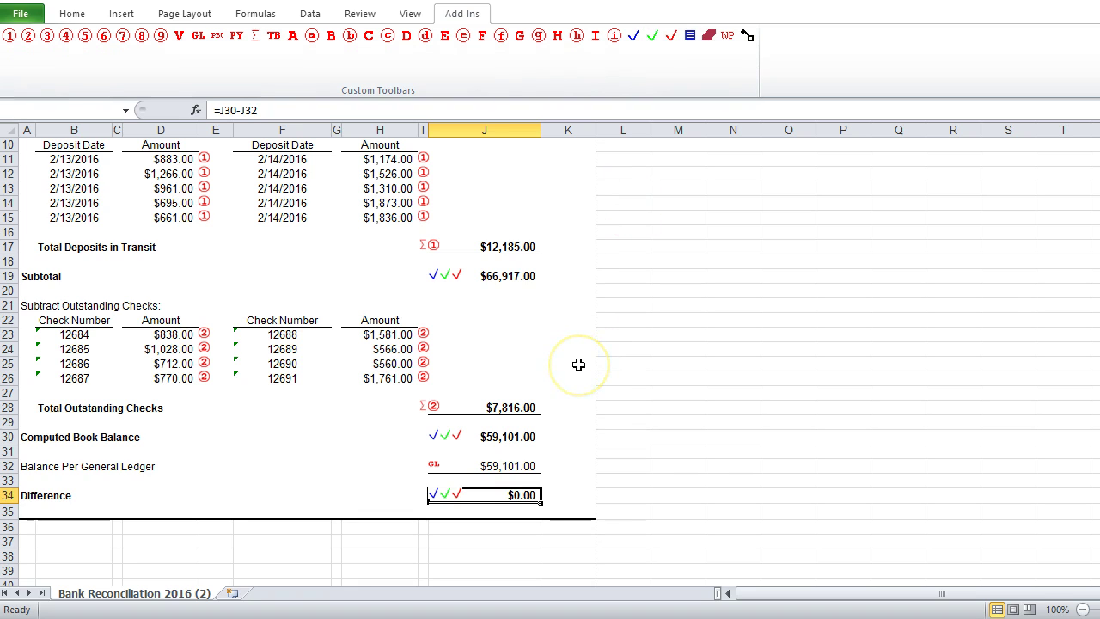
{"action": "left_click", "coordinate": [571, 415]}
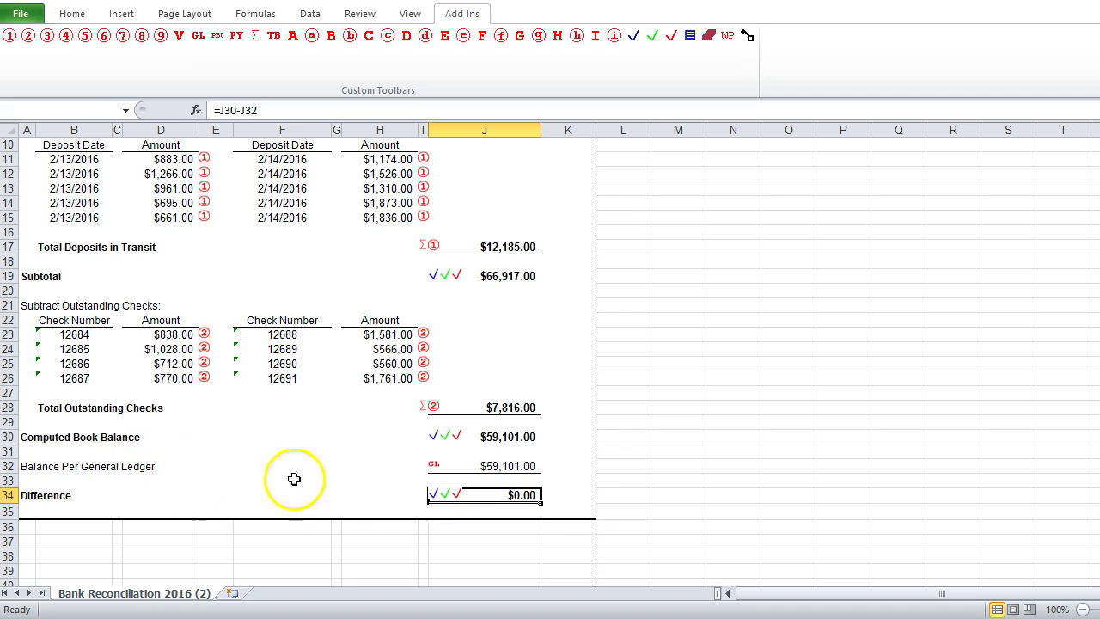
{"action": "left_click", "coordinate": [552, 470]}
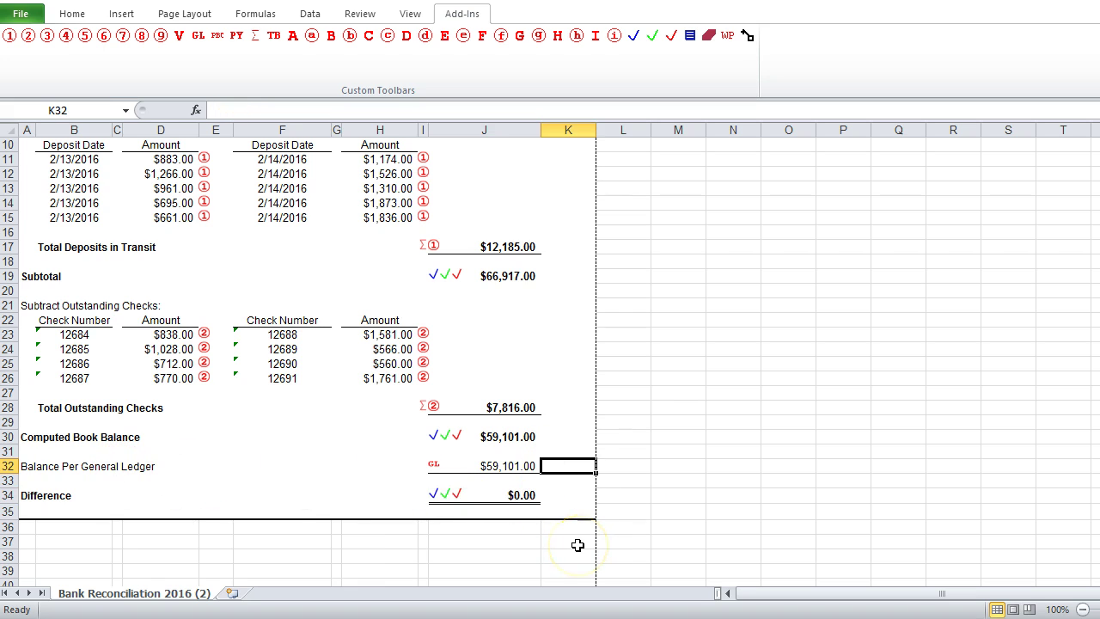
Insert workpaper reference A100 in K32 beside the $59,101.00 general ledger balance
{"action": "left_click", "coordinate": [727, 36]}
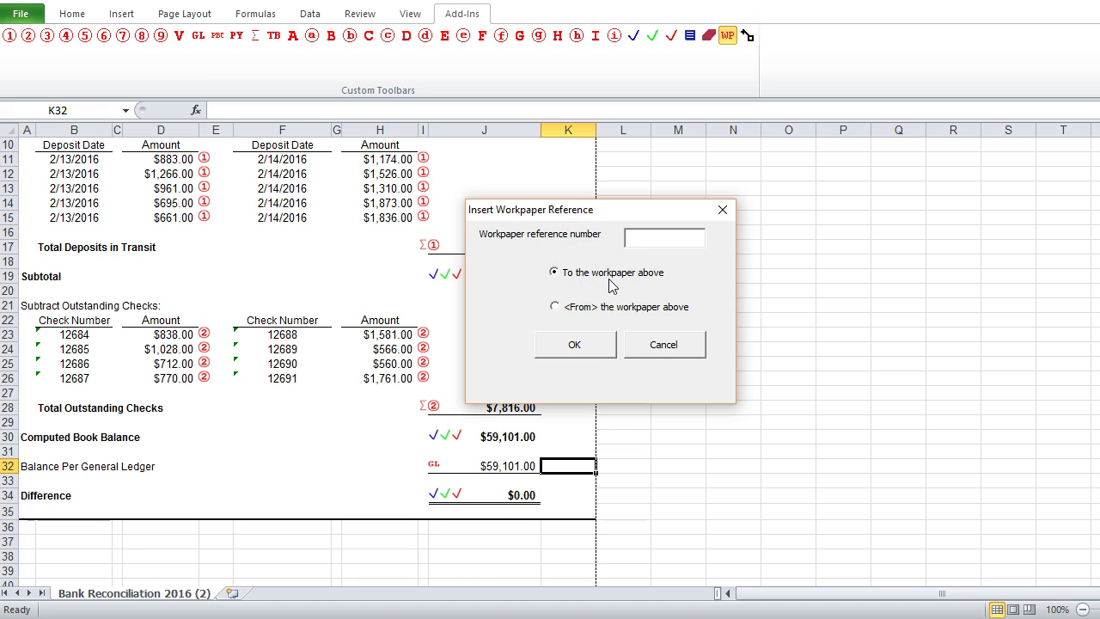
{"action": "left_click", "coordinate": [544, 323]}
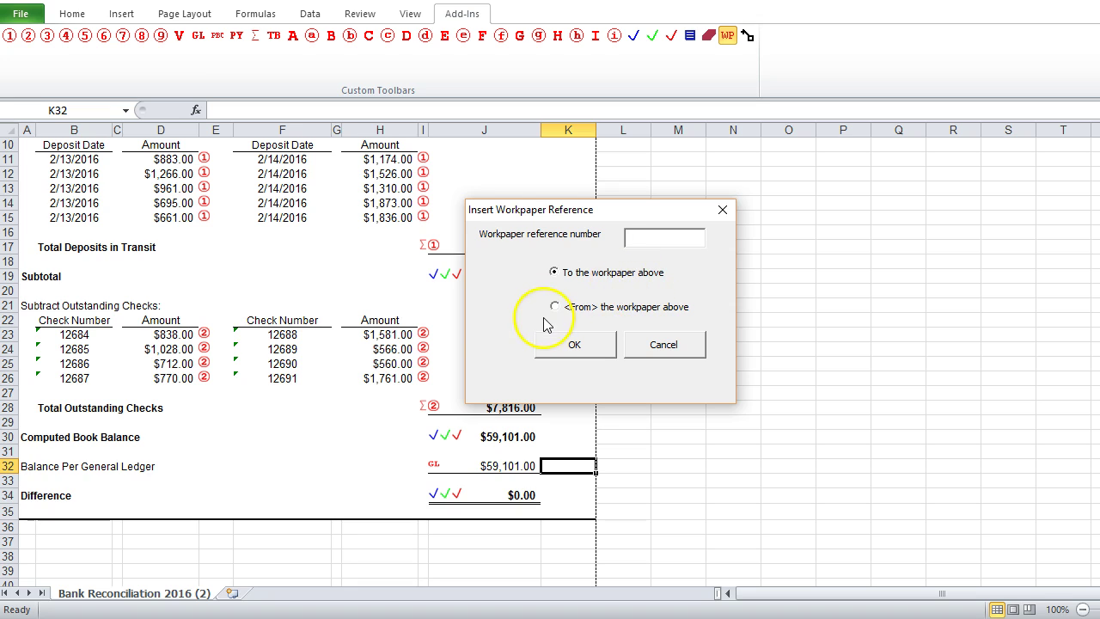
{"action": "left_click", "coordinate": [654, 242]}
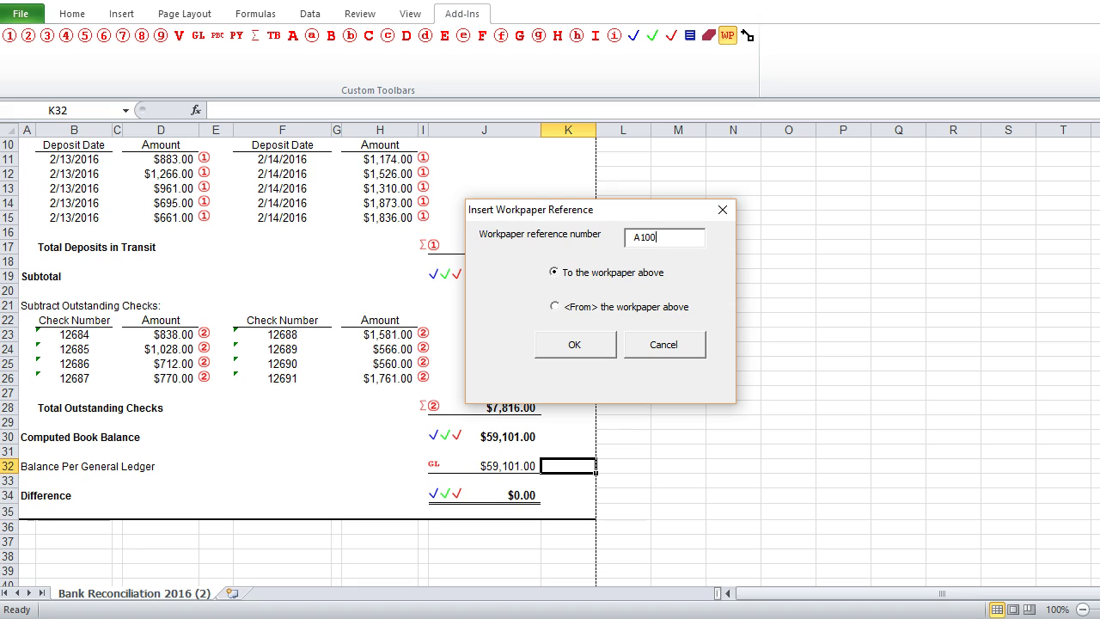
{"action": "left_click", "coordinate": [584, 343]}
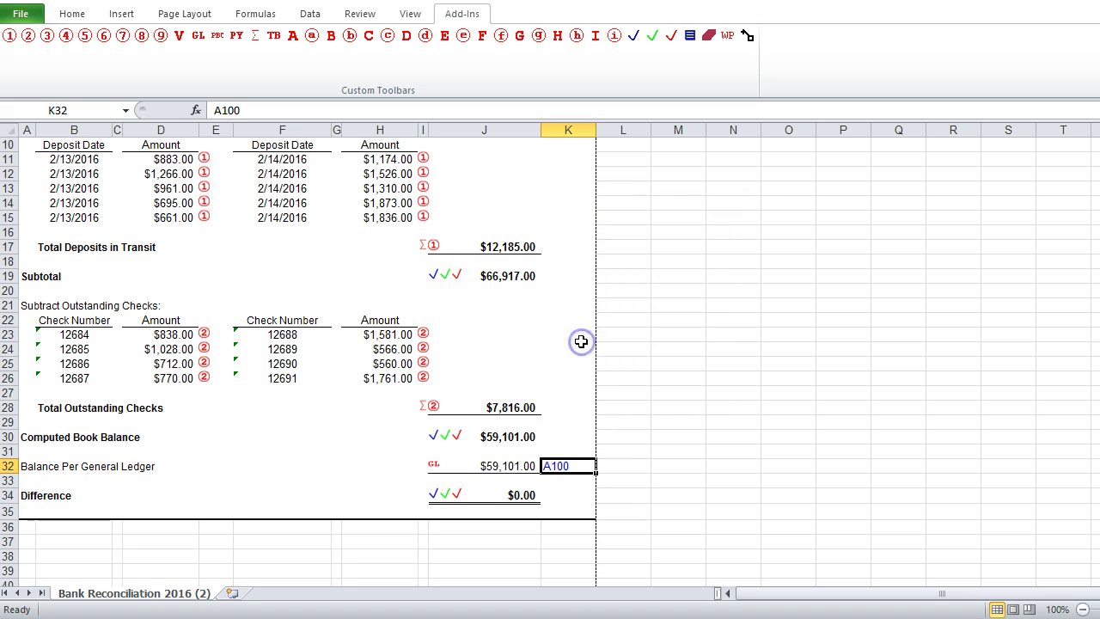
Insert the <From> workpaper reference <A500> in K7 beside the $54,732.00 ending balance
{"action": "scroll", "coordinate": [580, 422], "scroll_direction": "up", "scroll_amount": 3}
{"action": "left_click", "coordinate": [585, 200]}
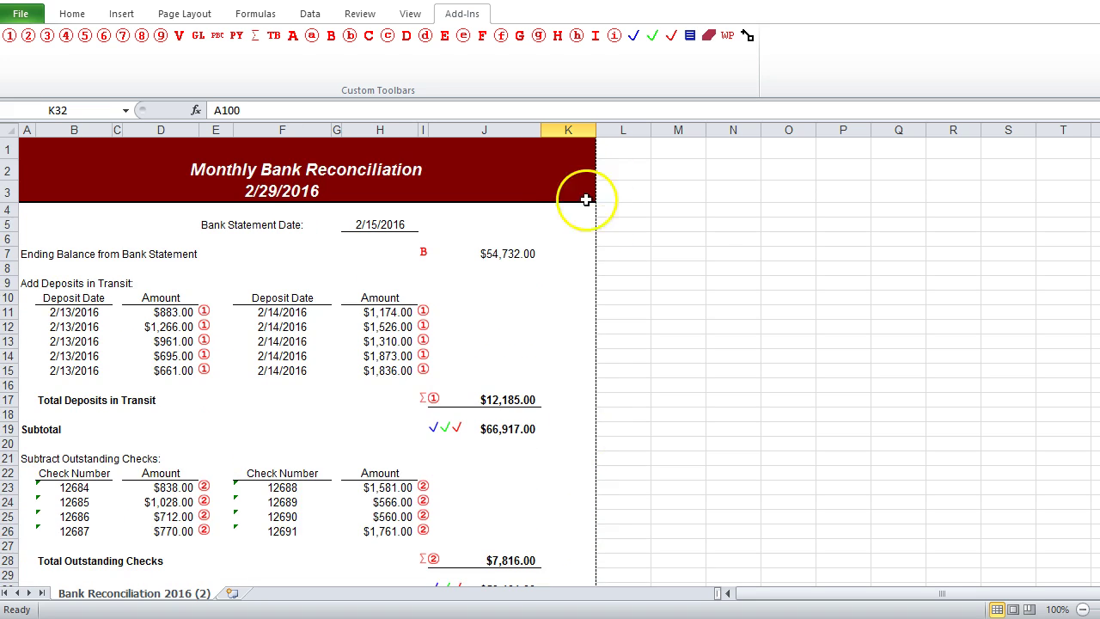
{"action": "left_click", "coordinate": [563, 254]}
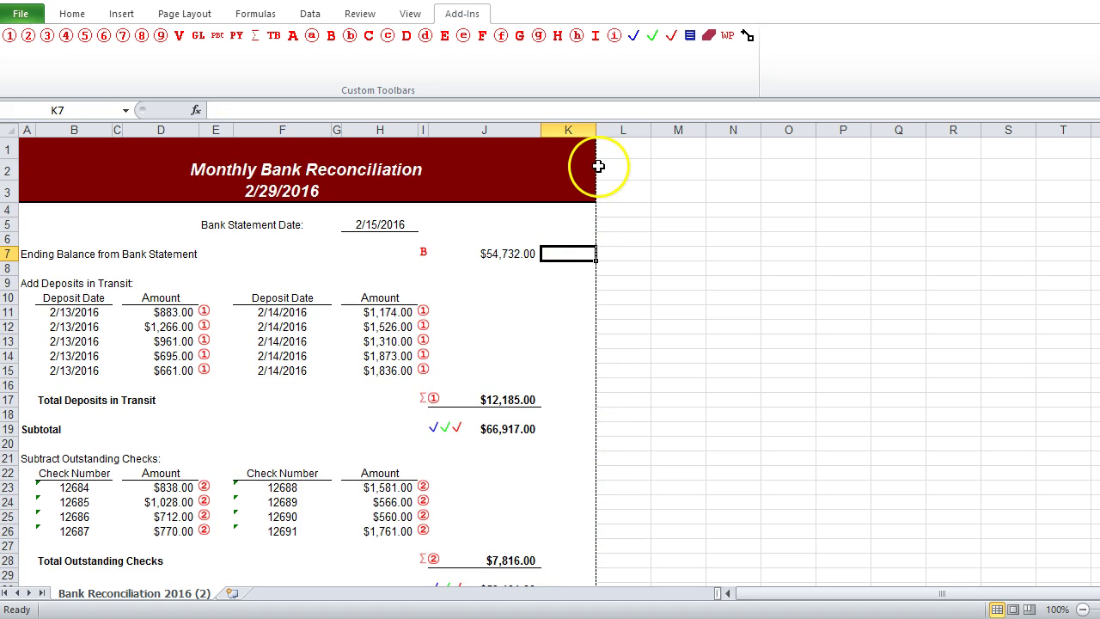
{"action": "left_click", "coordinate": [727, 35]}
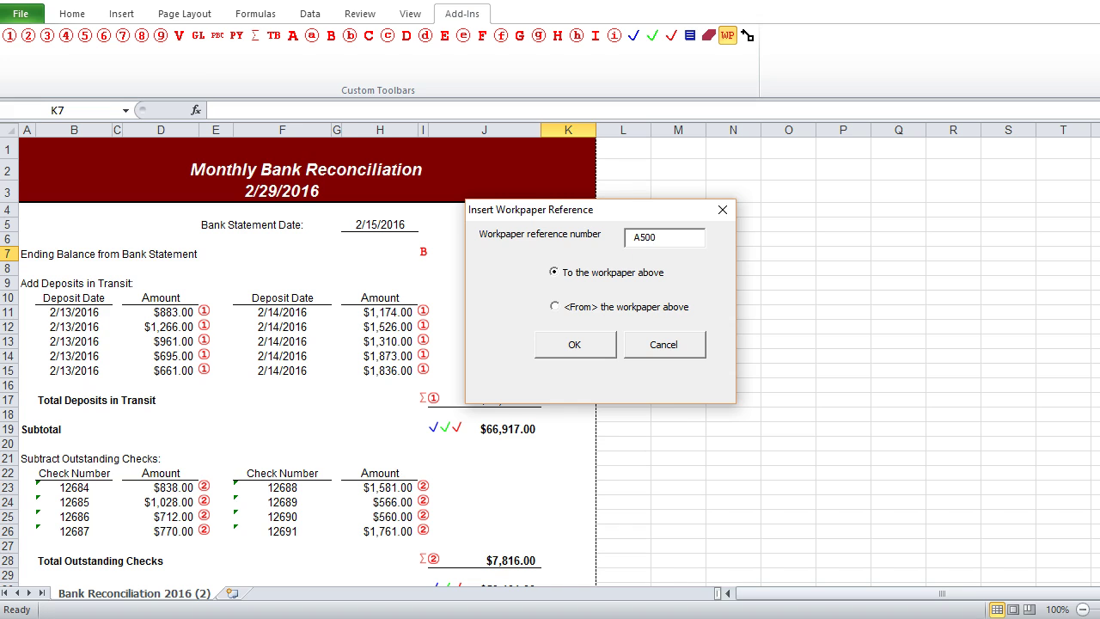
{"action": "left_click", "coordinate": [554, 306]}
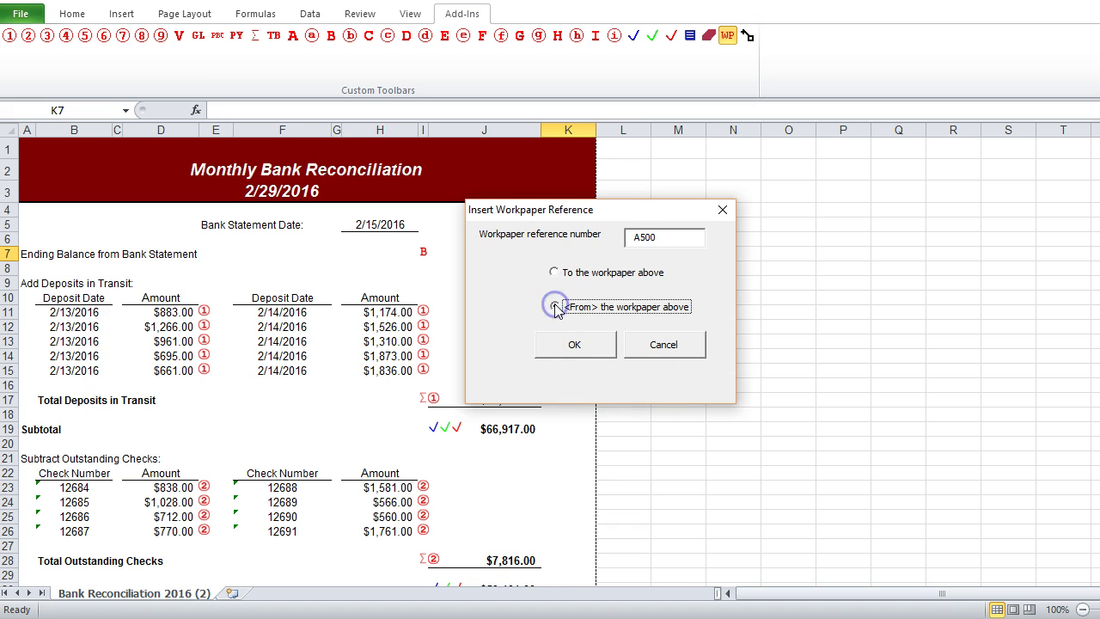
{"action": "left_click", "coordinate": [579, 352]}
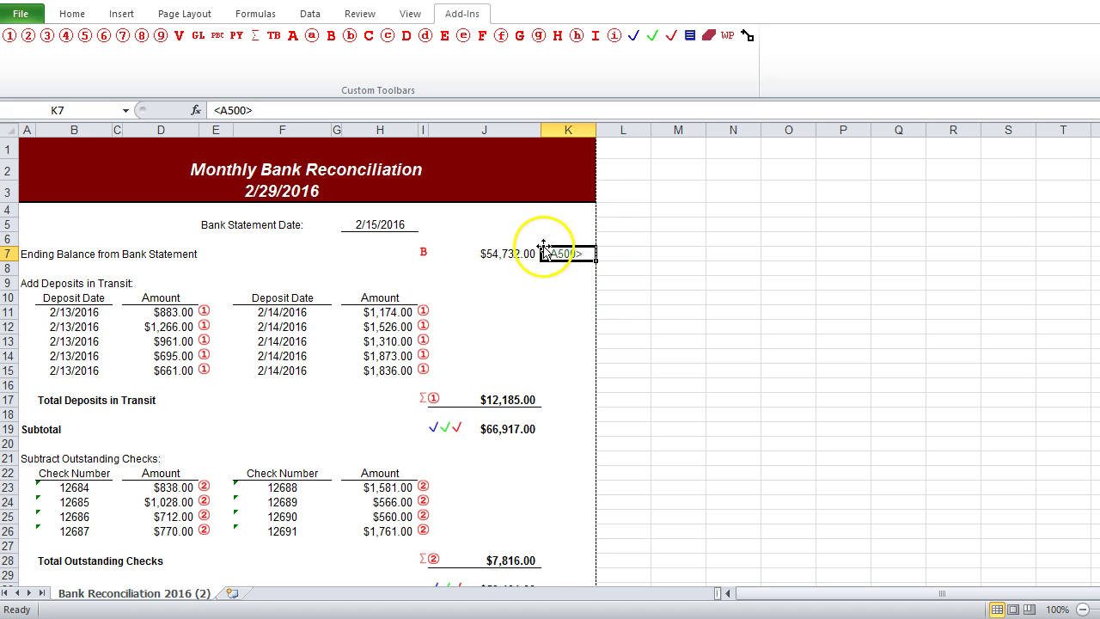
{"action": "scroll", "coordinate": [590, 304], "scroll_direction": "down", "scroll_amount": 5}
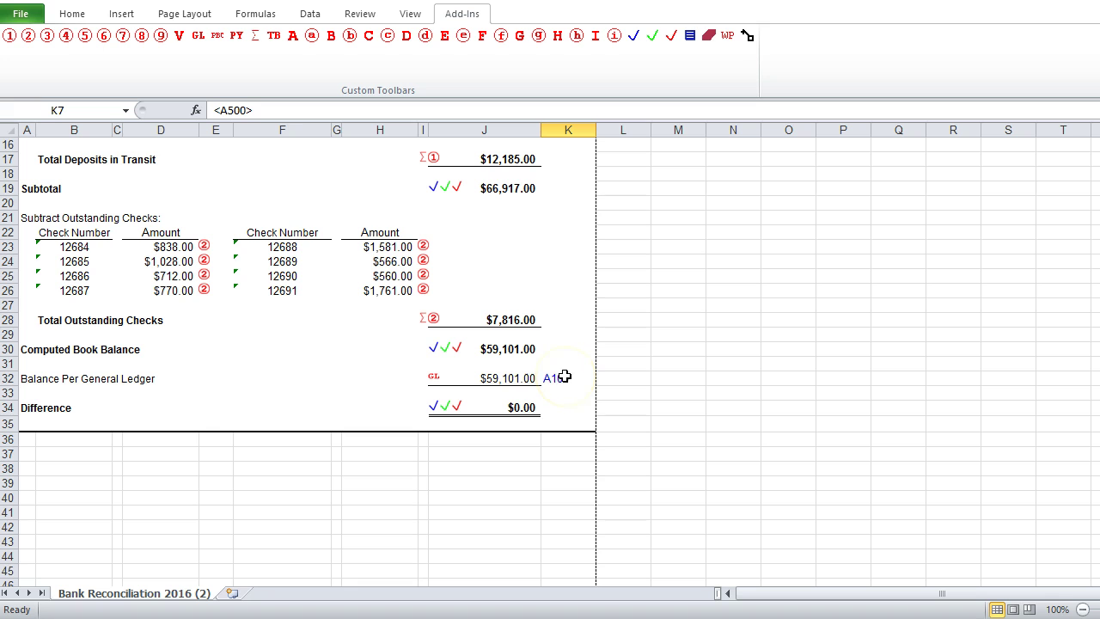
{"action": "scroll", "coordinate": [565, 377], "scroll_direction": "up", "scroll_amount": 3}
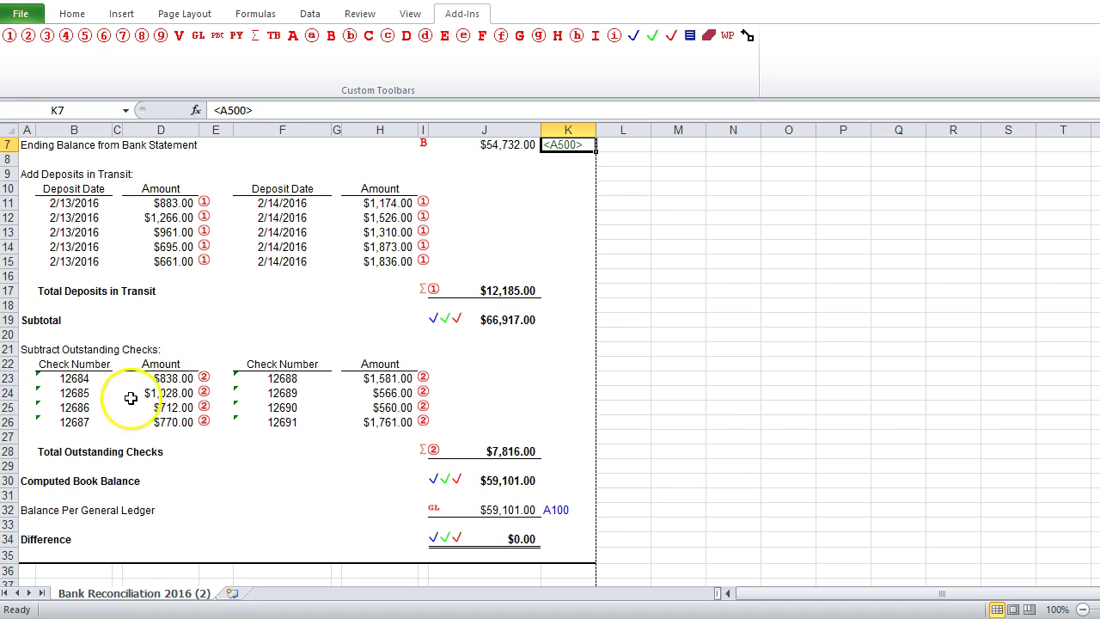
Attach a comment note to the $1,028.00 amount for outstanding check 12685 in D24
{"action": "left_click", "coordinate": [157, 393]}
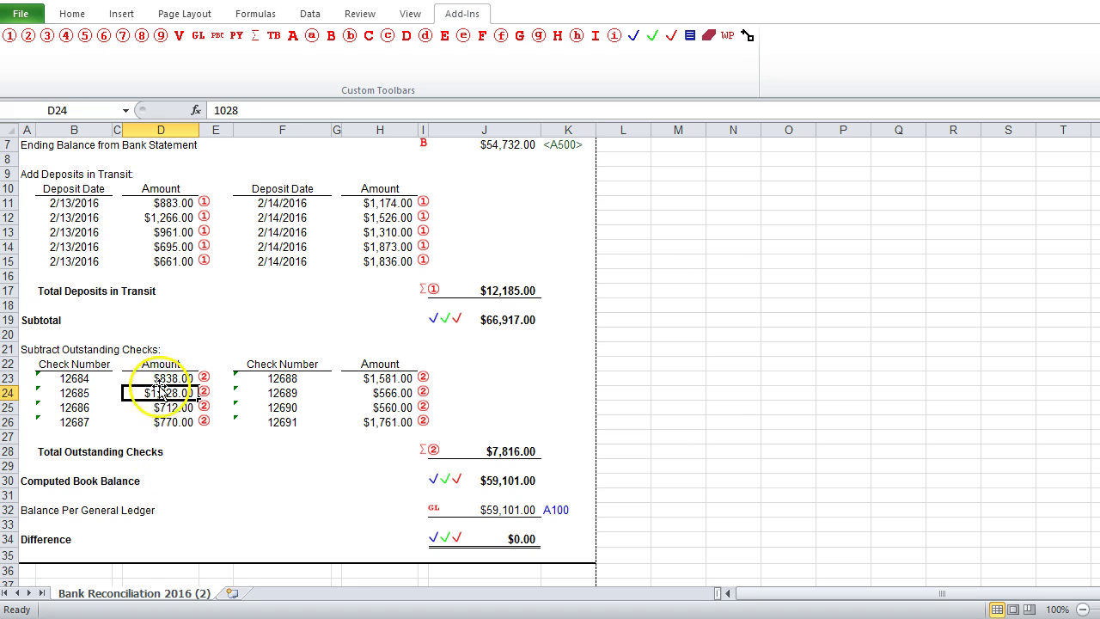
{"action": "left_click", "coordinate": [689, 40]}
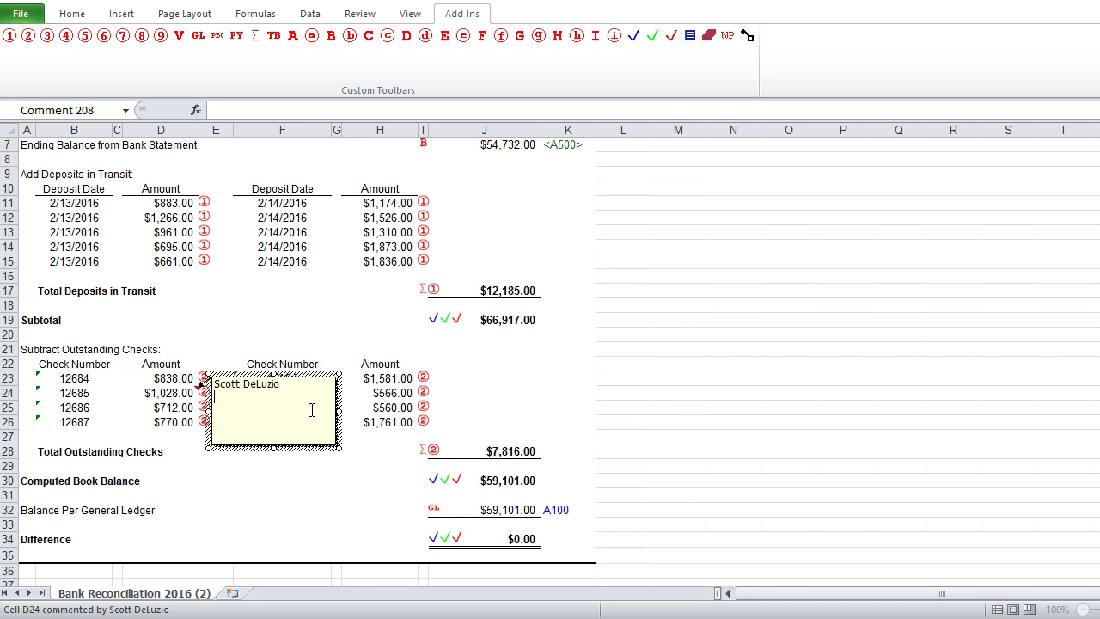
{"action": "left_click_drag", "start_coordinate": [362, 332], "coordinate": [361, 322]}
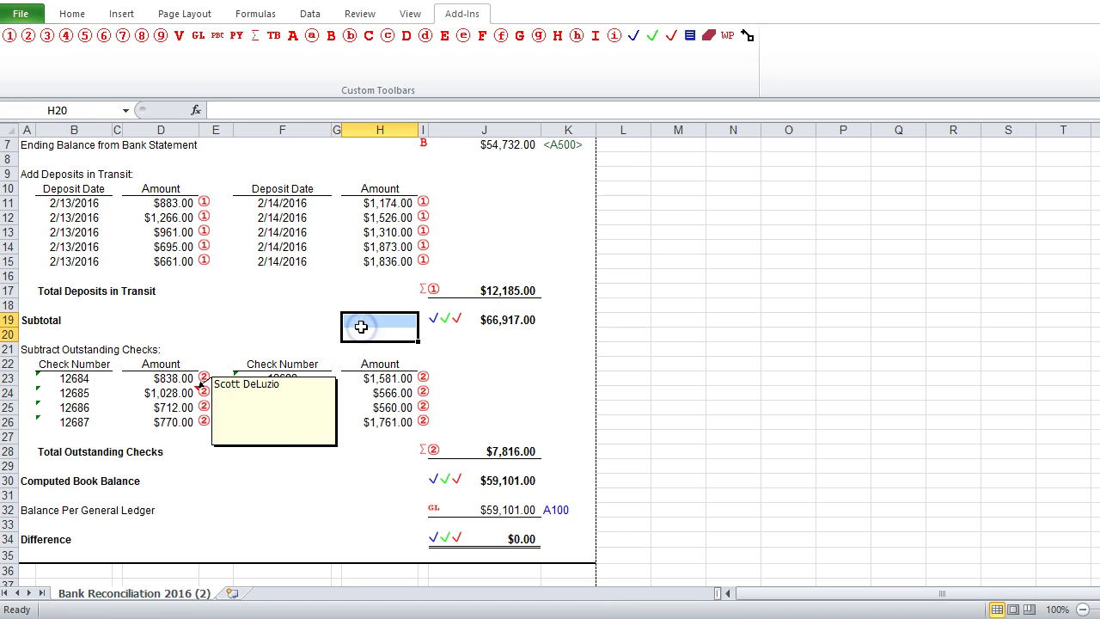
{"action": "left_click", "coordinate": [162, 393]}
{"action": "right_click", "coordinate": [162, 390]}
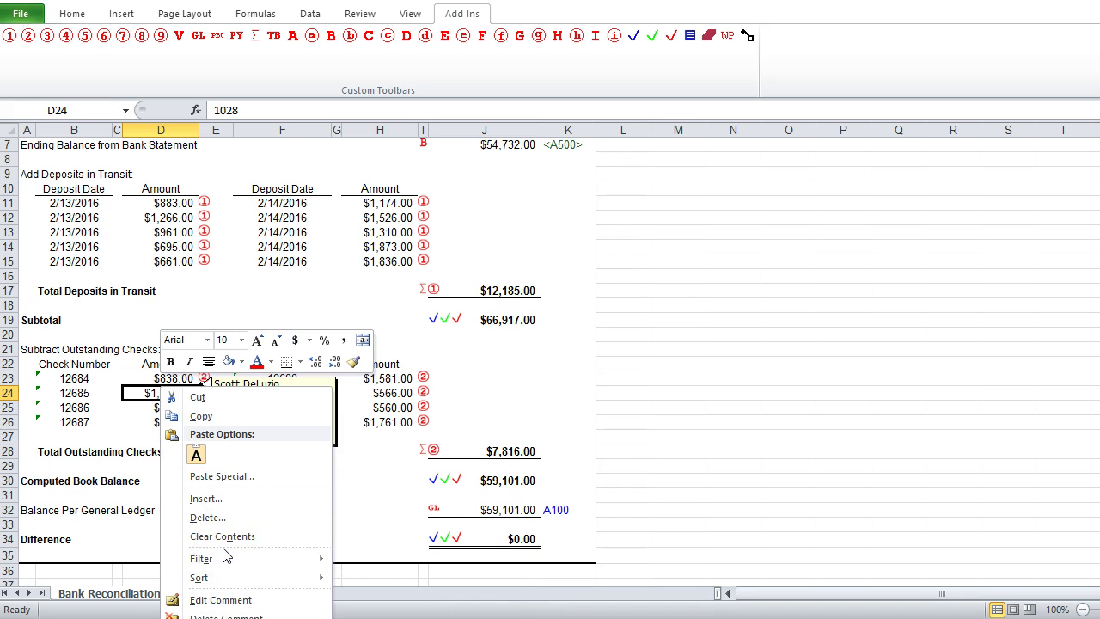
{"action": "left_click", "coordinate": [230, 602]}
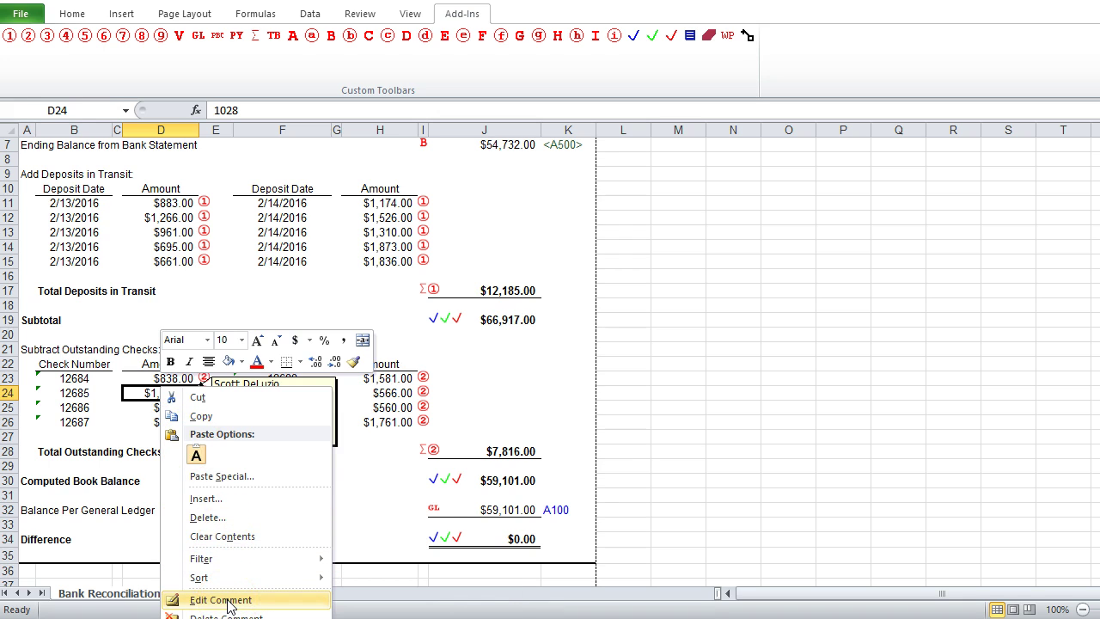
{"action": "left_click", "coordinate": [228, 479]}
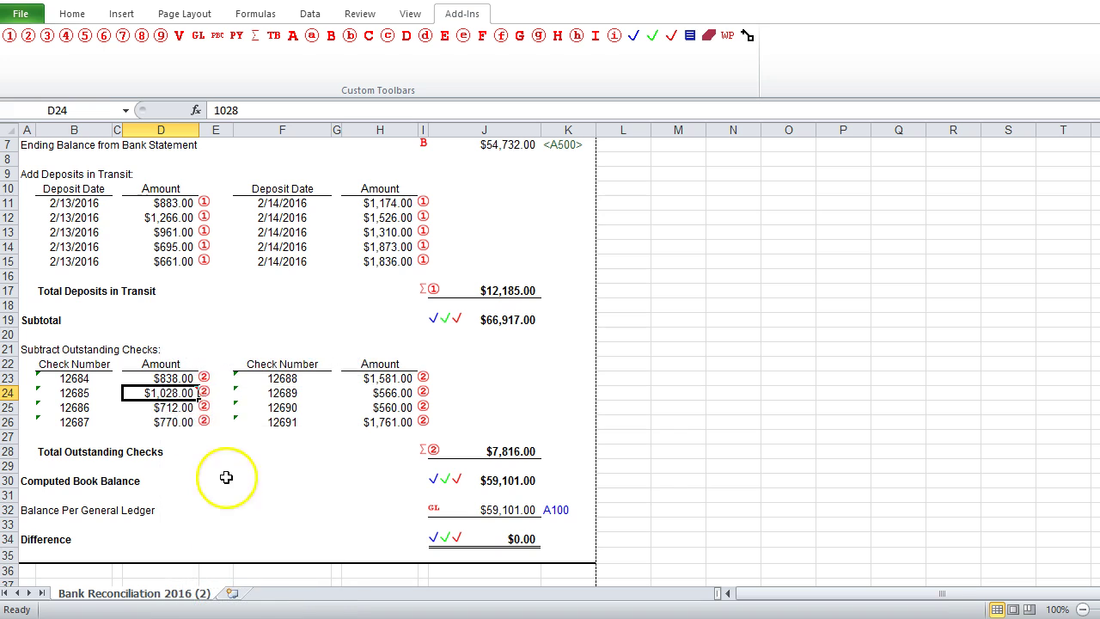
{"action": "right_click", "coordinate": [179, 392]}
{"action": "left_click", "coordinate": [232, 615]}
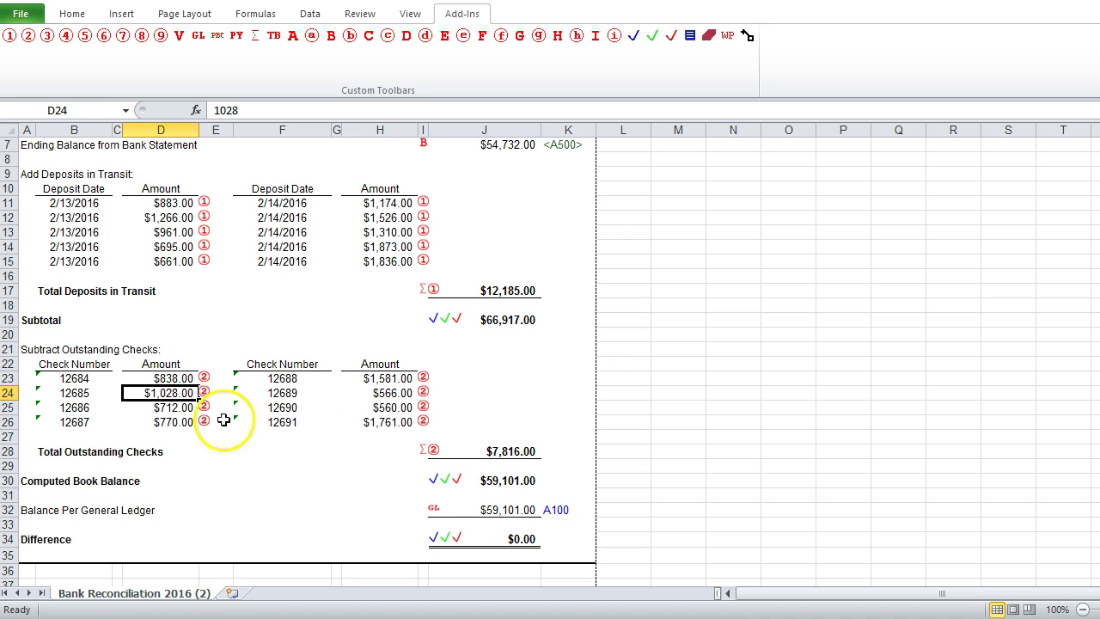
{"action": "scroll", "coordinate": [346, 348], "scroll_direction": "up", "scroll_amount": 2}
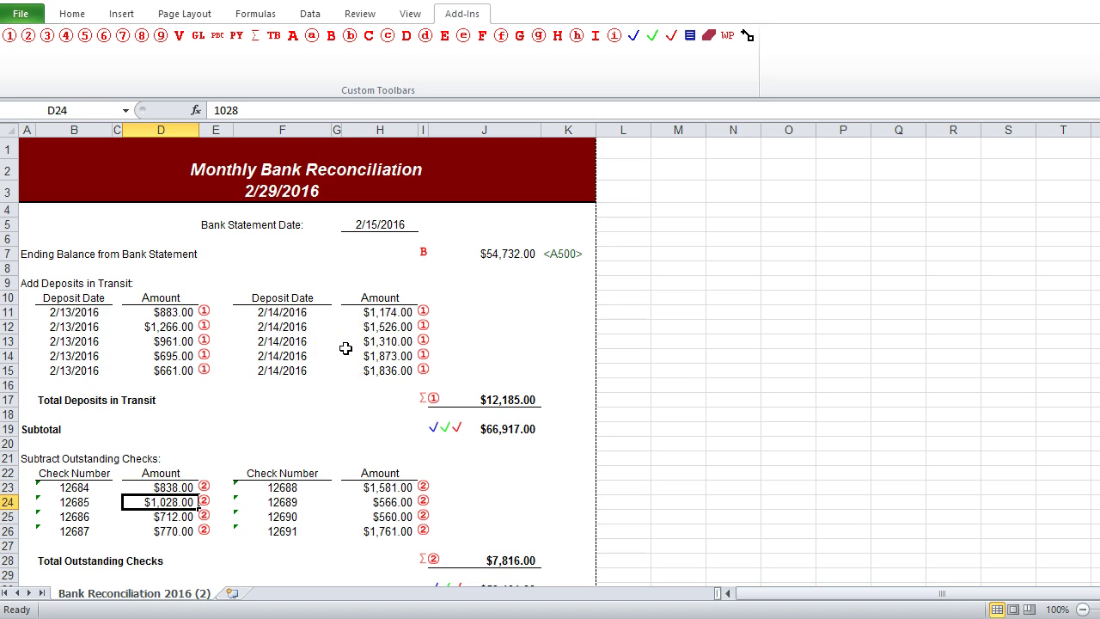
Copy the Bank Reconciliation 2016 (2) sheet to the end as Bank Reconciliation 2016 (3)
{"action": "right_click", "coordinate": [189, 594]}
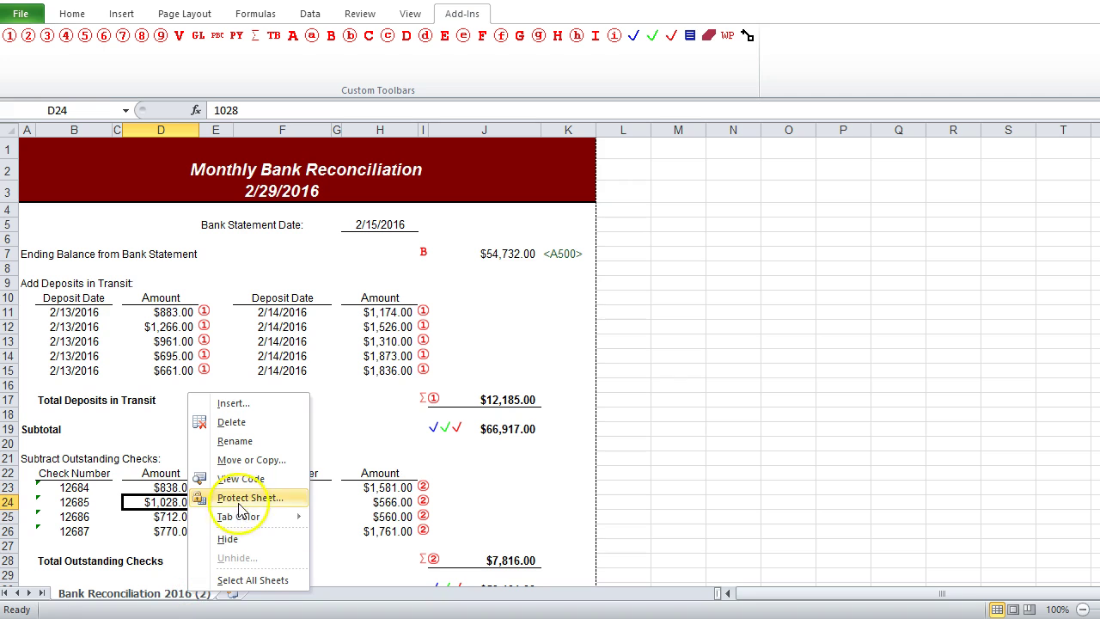
{"action": "left_click", "coordinate": [251, 460]}
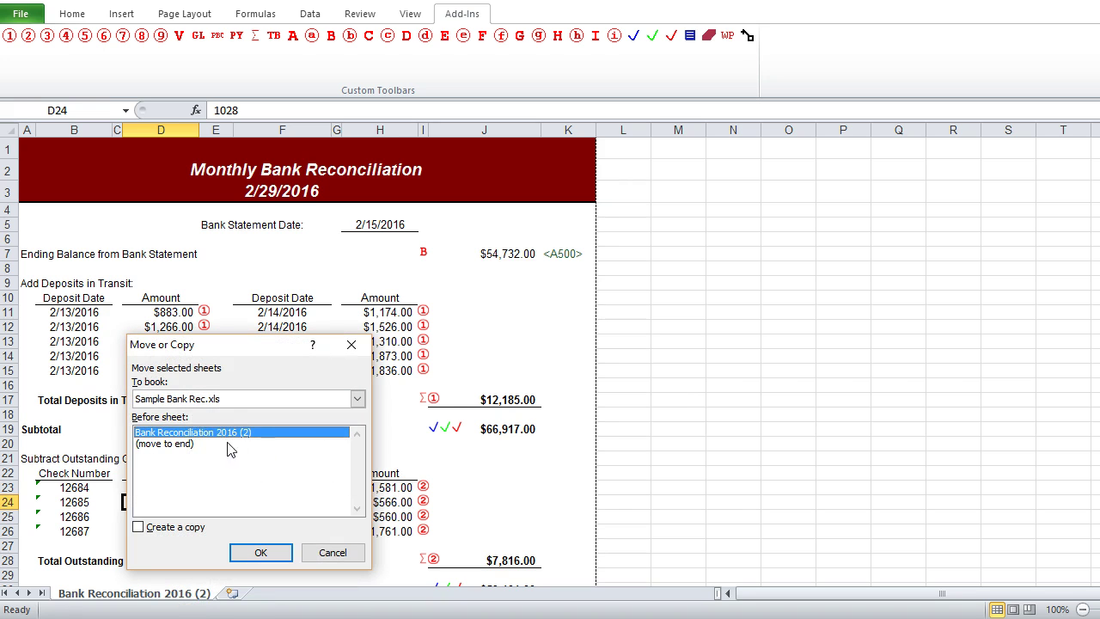
{"action": "left_click", "coordinate": [191, 445]}
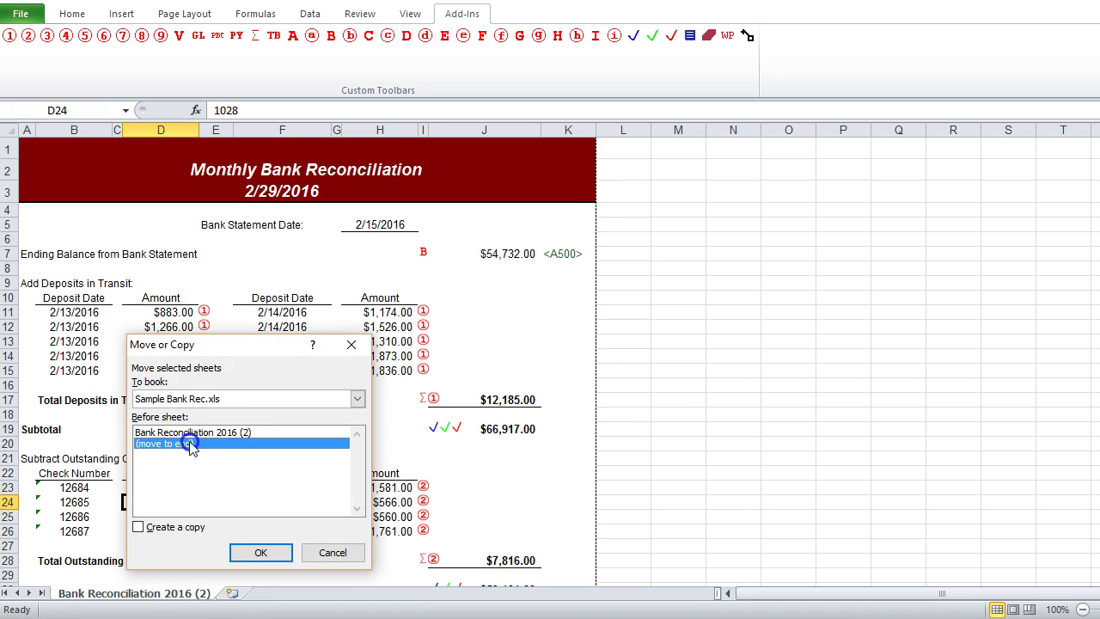
{"action": "left_click", "coordinate": [181, 527]}
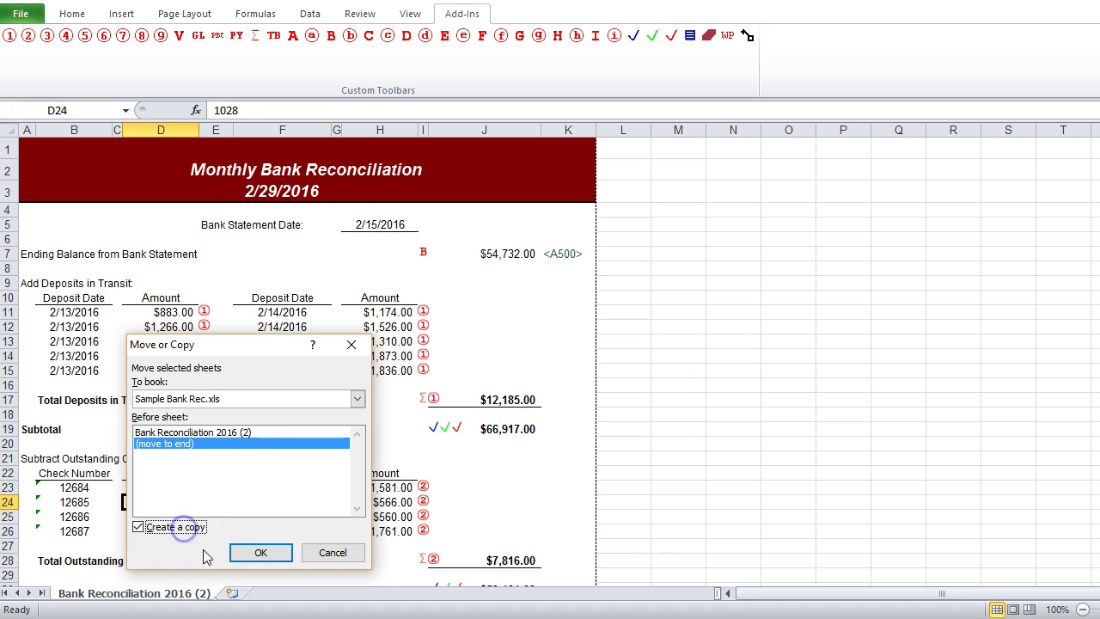
{"action": "left_click", "coordinate": [257, 553]}
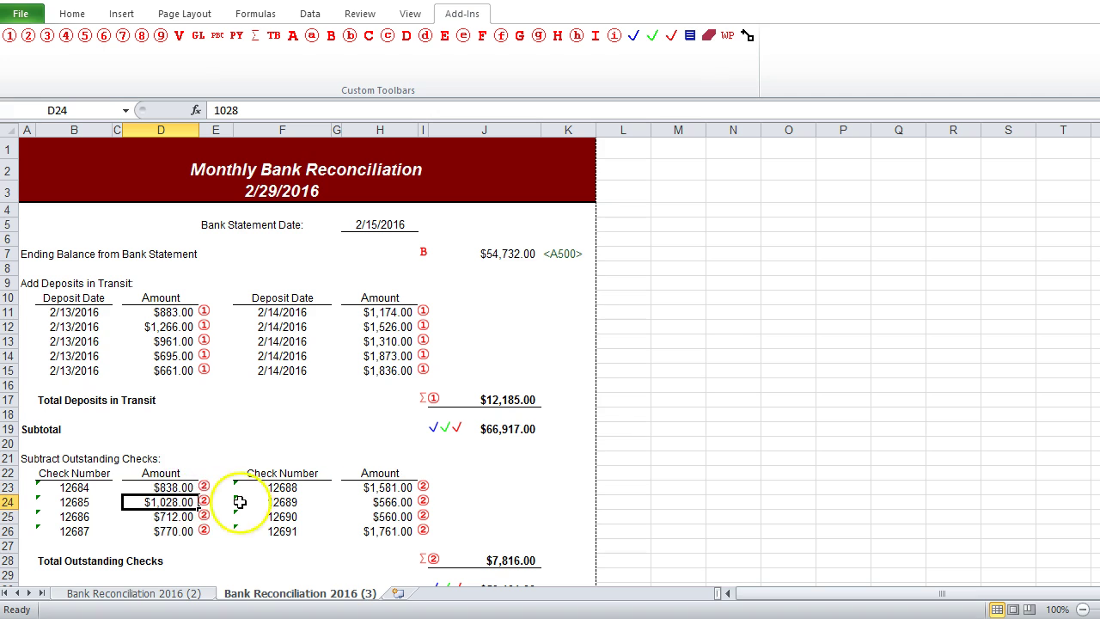
Delete all tick marks on the Bank Reconciliation 2016 (3) sheet, keeping the <A500> workpaper reference
{"action": "left_click", "coordinate": [710, 38]}
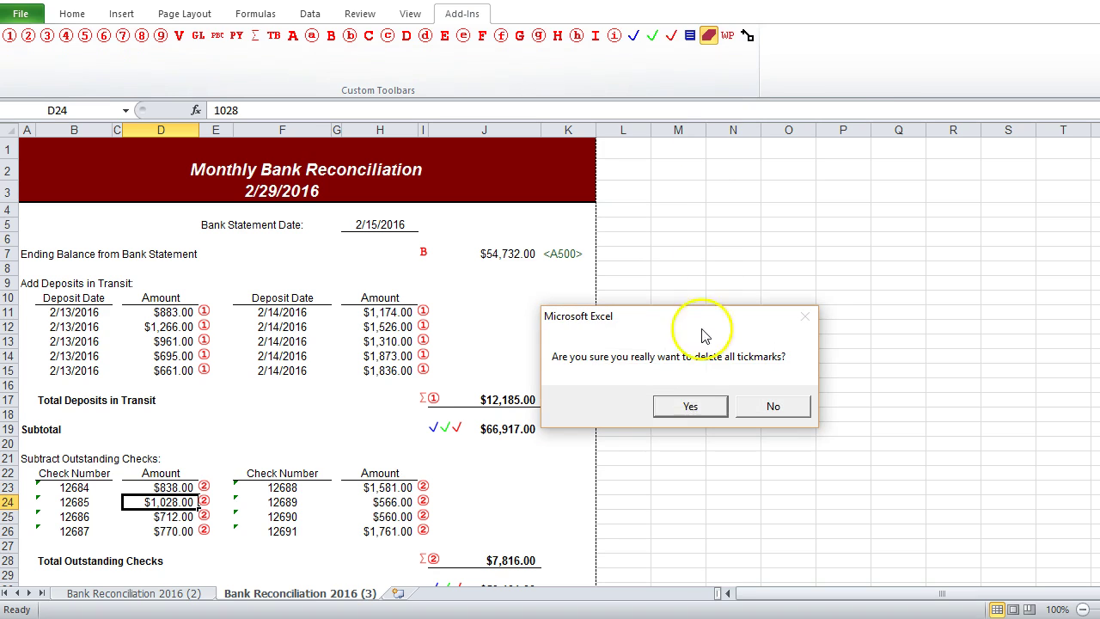
{"action": "left_click", "coordinate": [691, 407]}
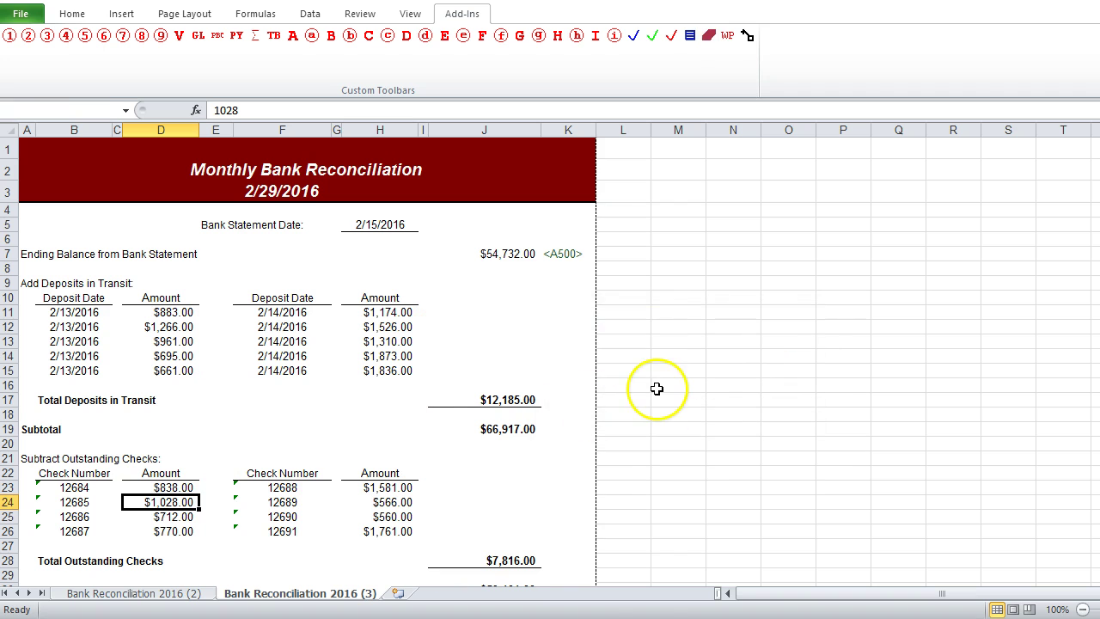
{"action": "scroll", "coordinate": [657, 388], "scroll_direction": "down", "scroll_amount": 1}
{"action": "scroll", "coordinate": [656, 389], "scroll_direction": "down", "scroll_amount": 1}
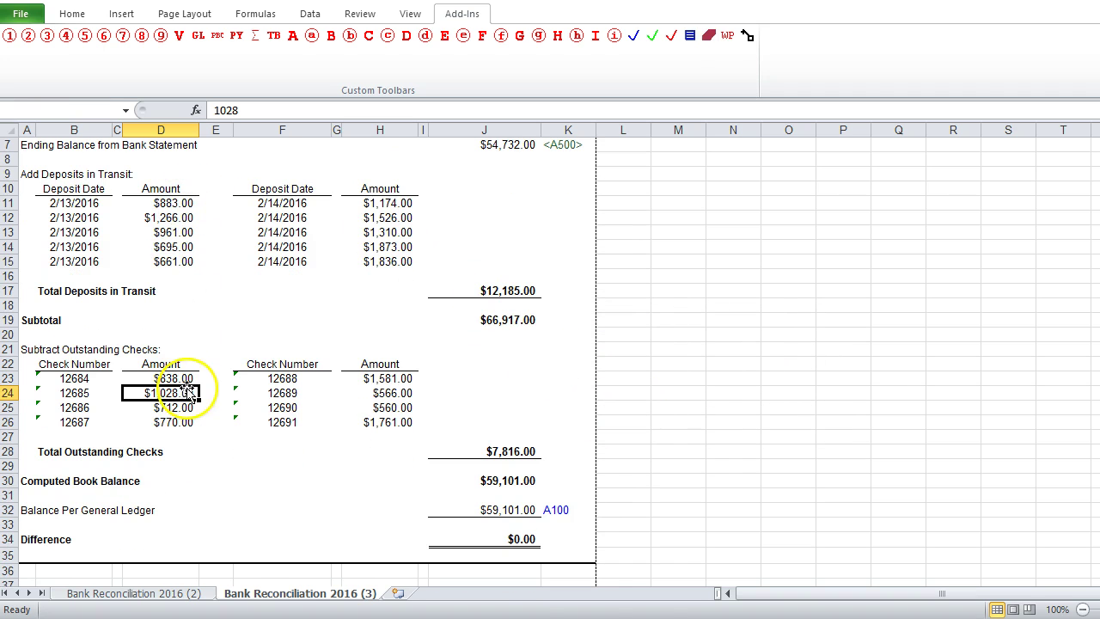
{"action": "scroll", "coordinate": [186, 388], "scroll_direction": "up", "scroll_amount": 2}
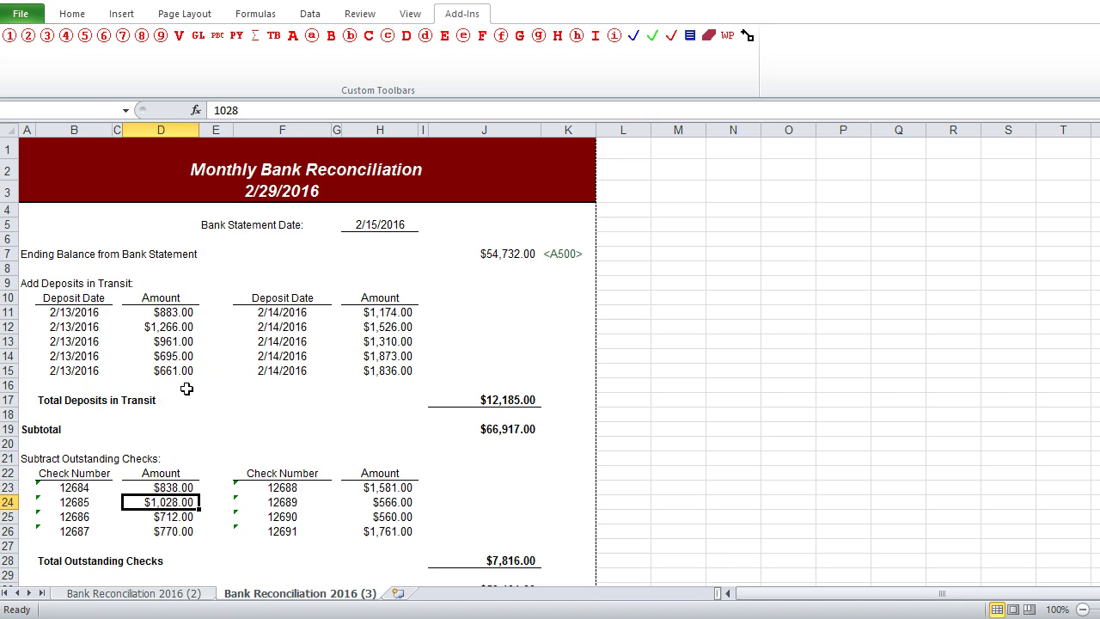